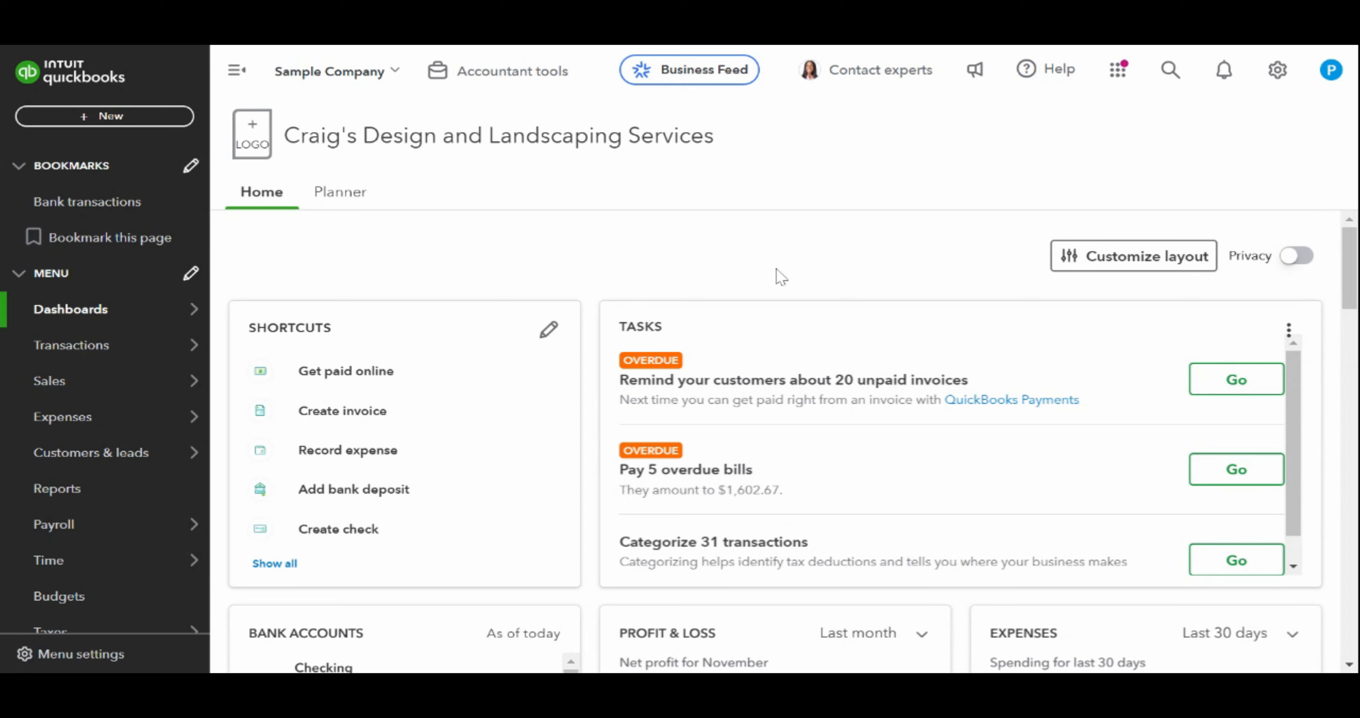
Start a new bank rule from the transaction rules and name it "NYC Electric Company"
left_click(95, 360)
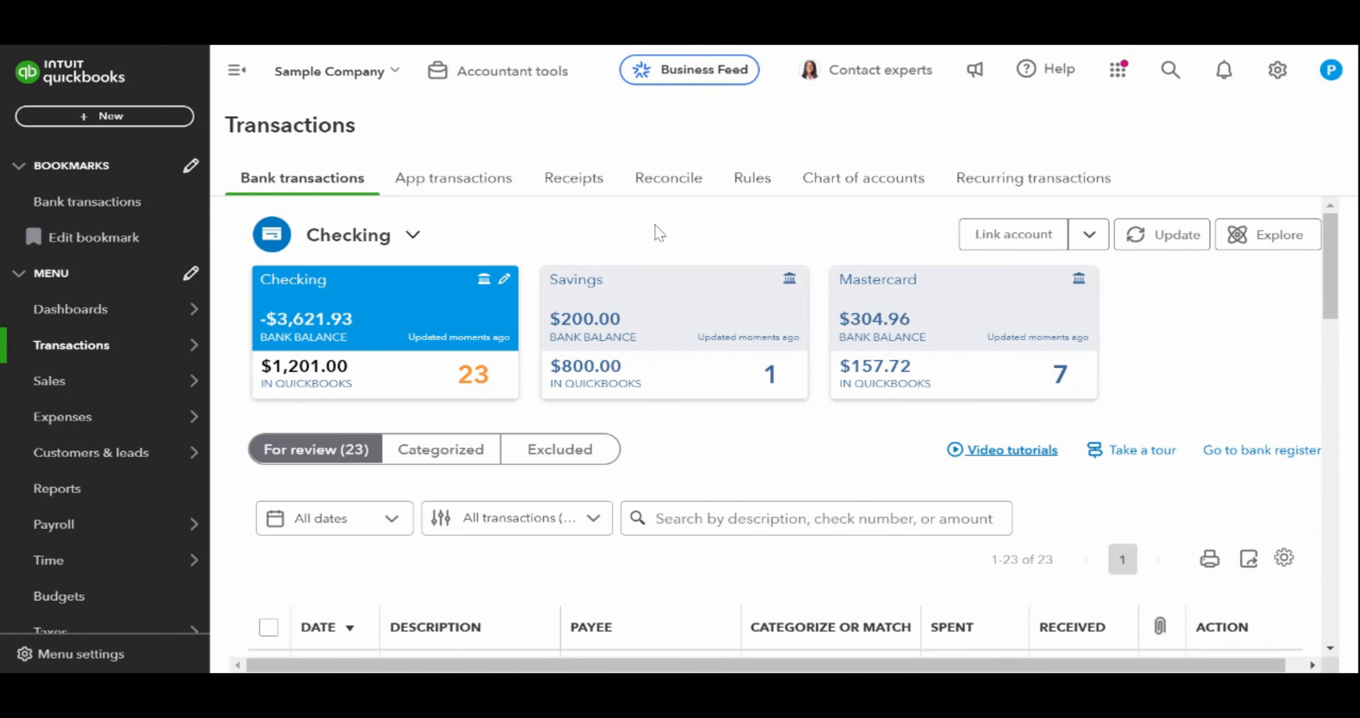
left_click(765, 185)
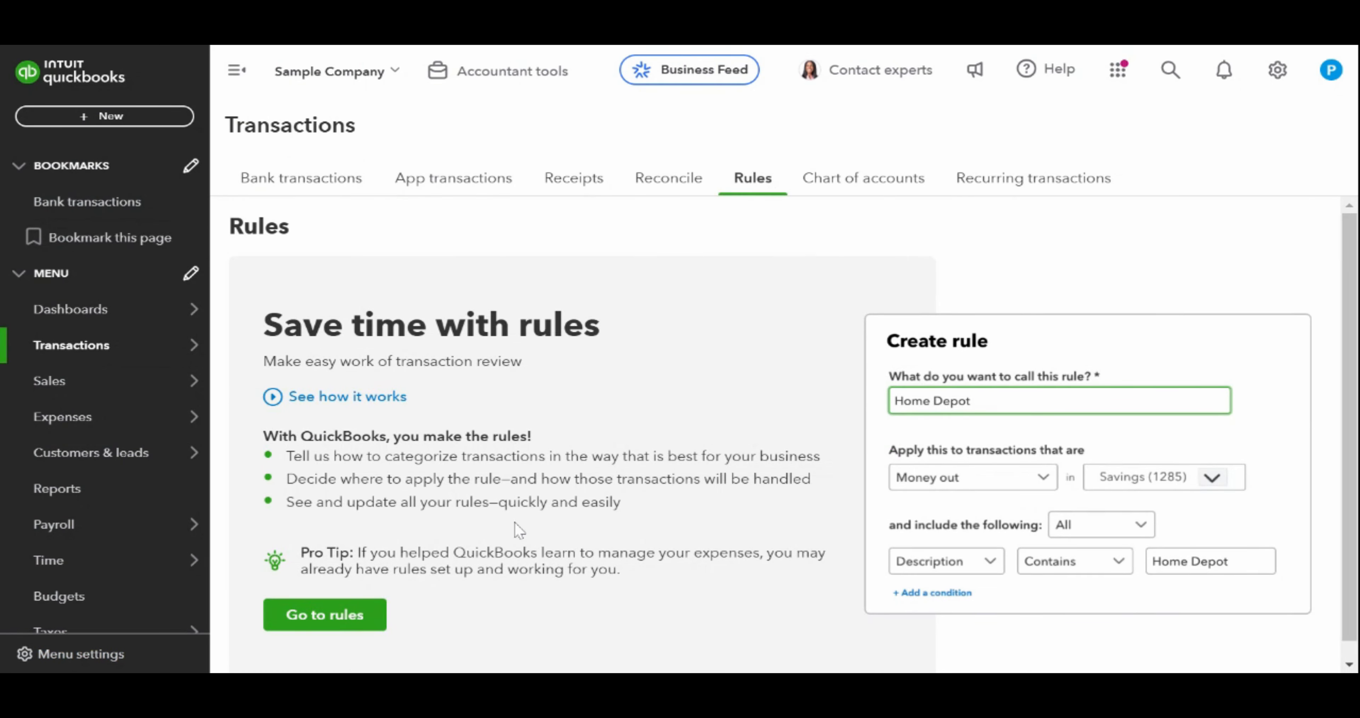
scroll(678, 302, "down", 1)
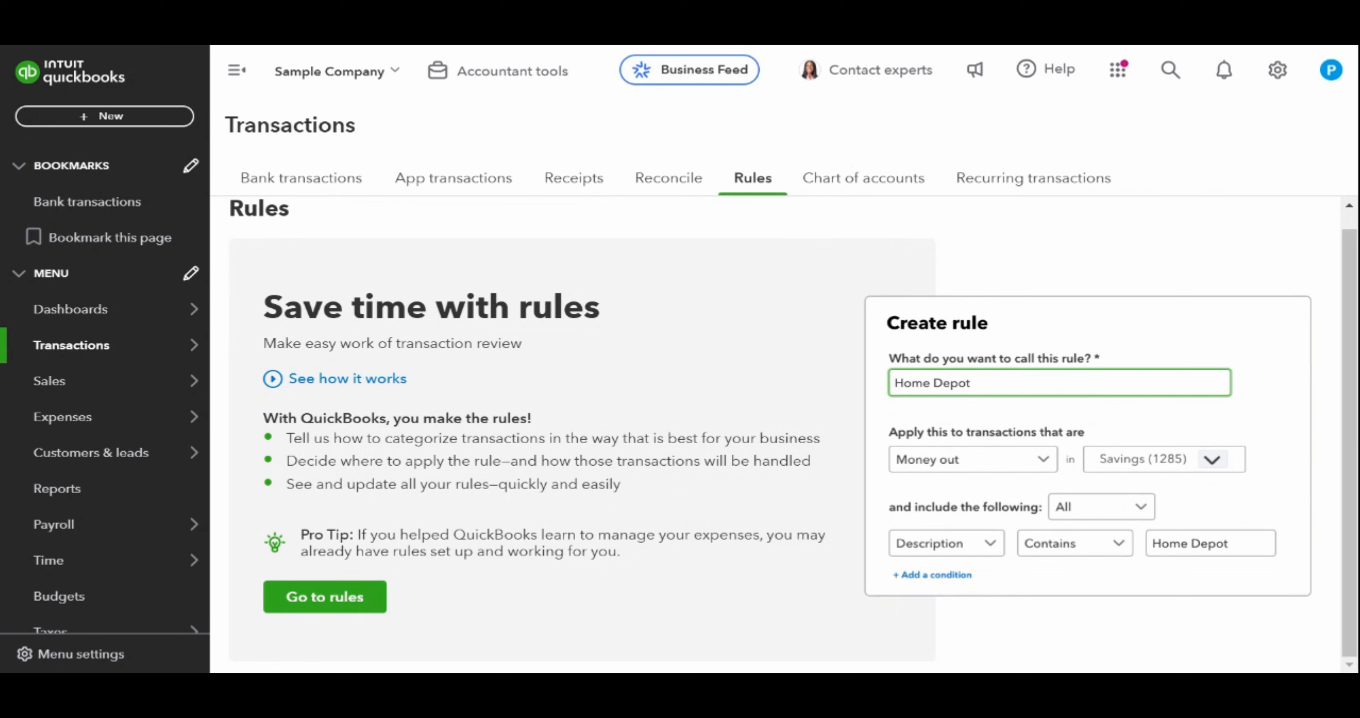
left_click(358, 598)
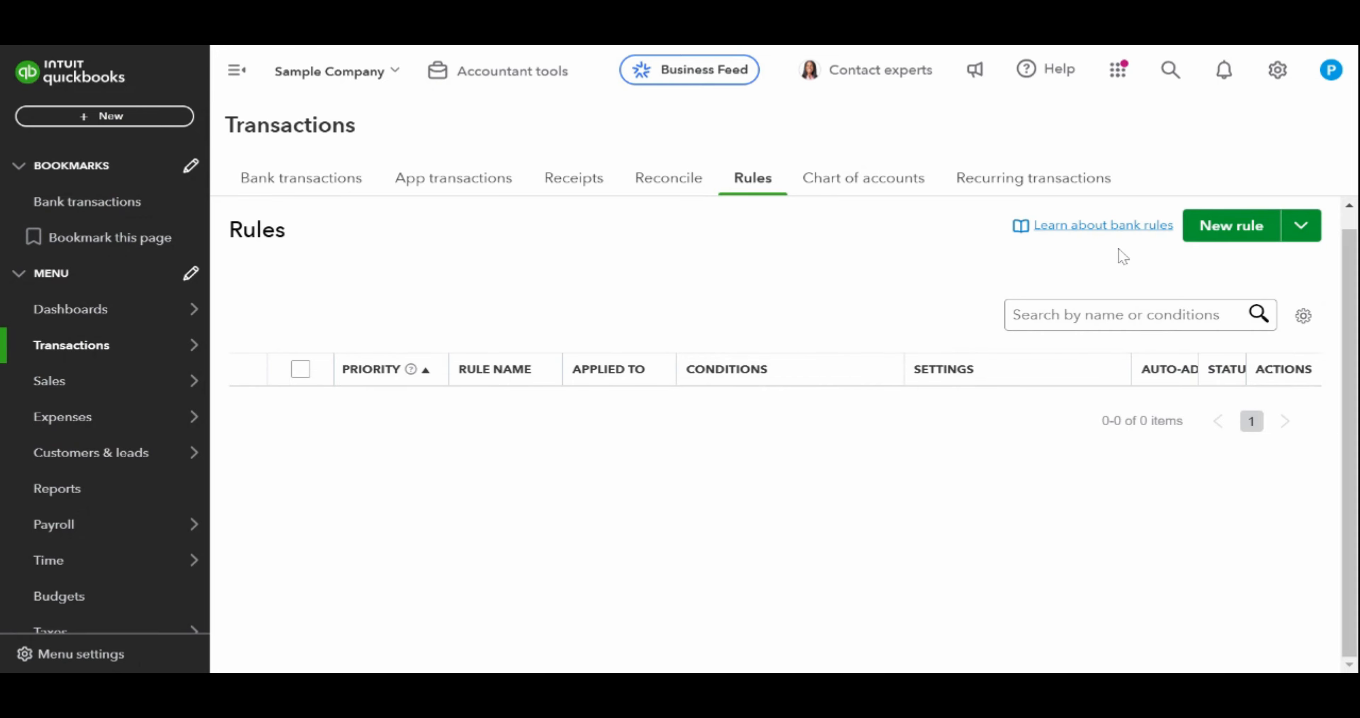
left_click(1260, 230)
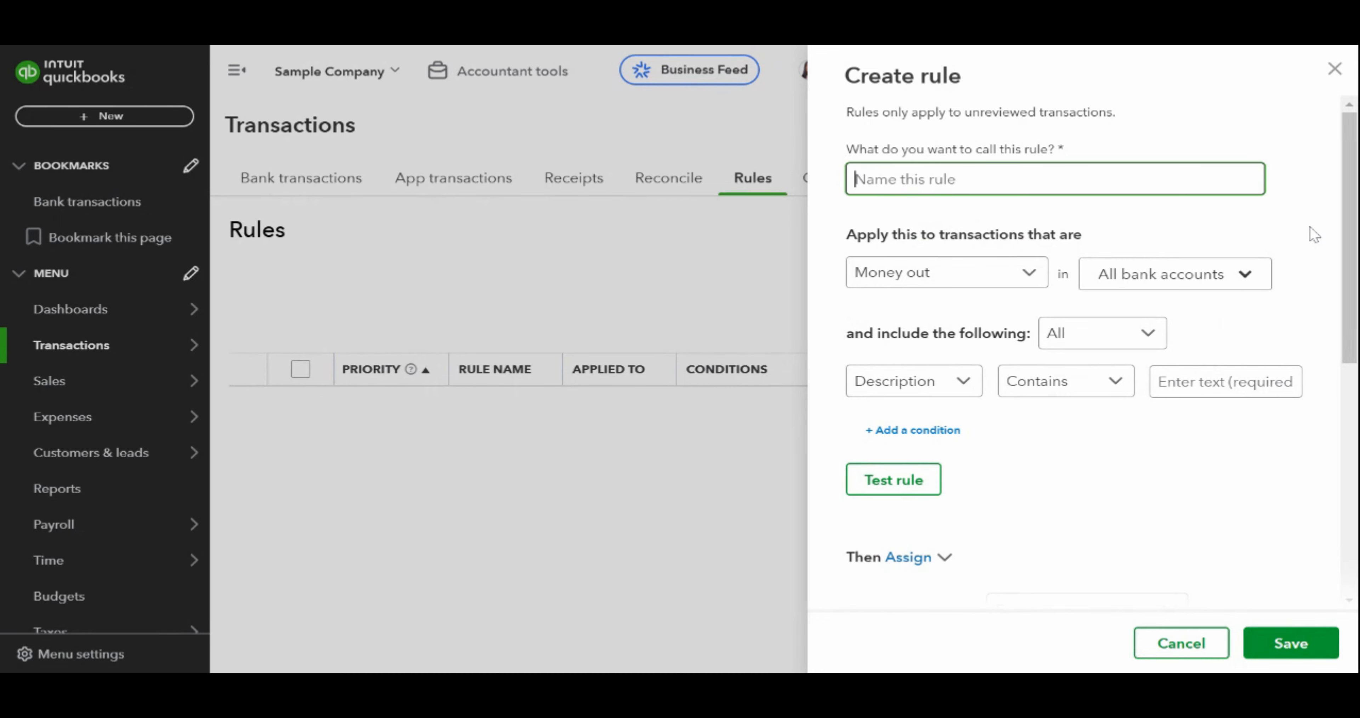
type("NYC Electric Company")
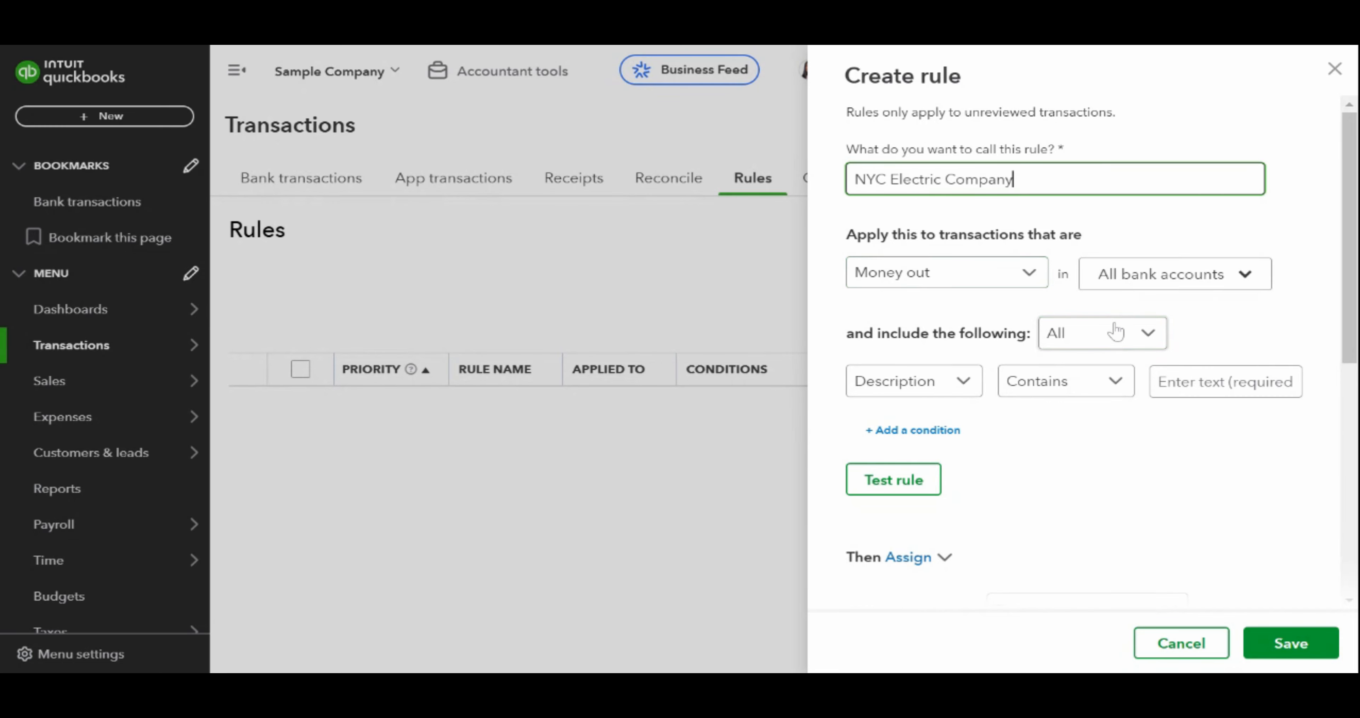
Examine the rule's options for matching all or any conditions, money direction, condition field and comparison type
left_click(1110, 342)
left_click(1084, 404)
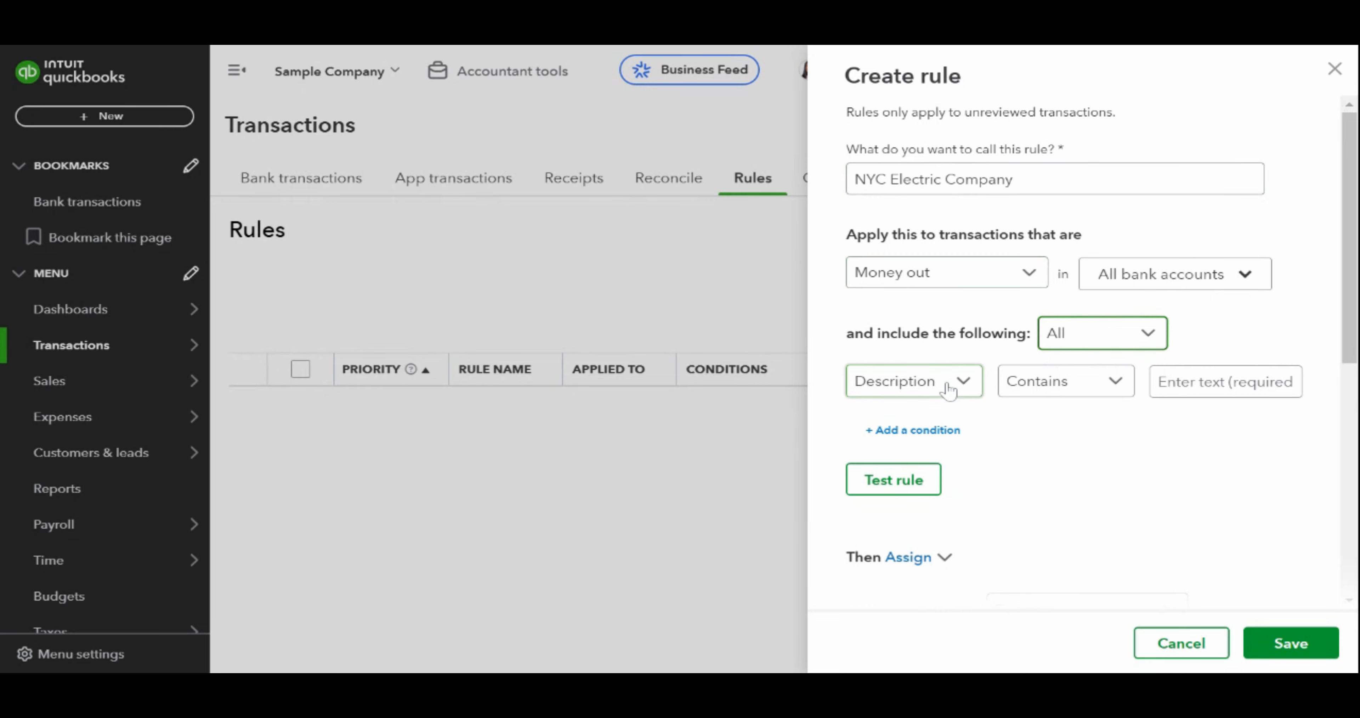
left_click(1149, 340)
left_click(946, 382)
left_click(947, 384)
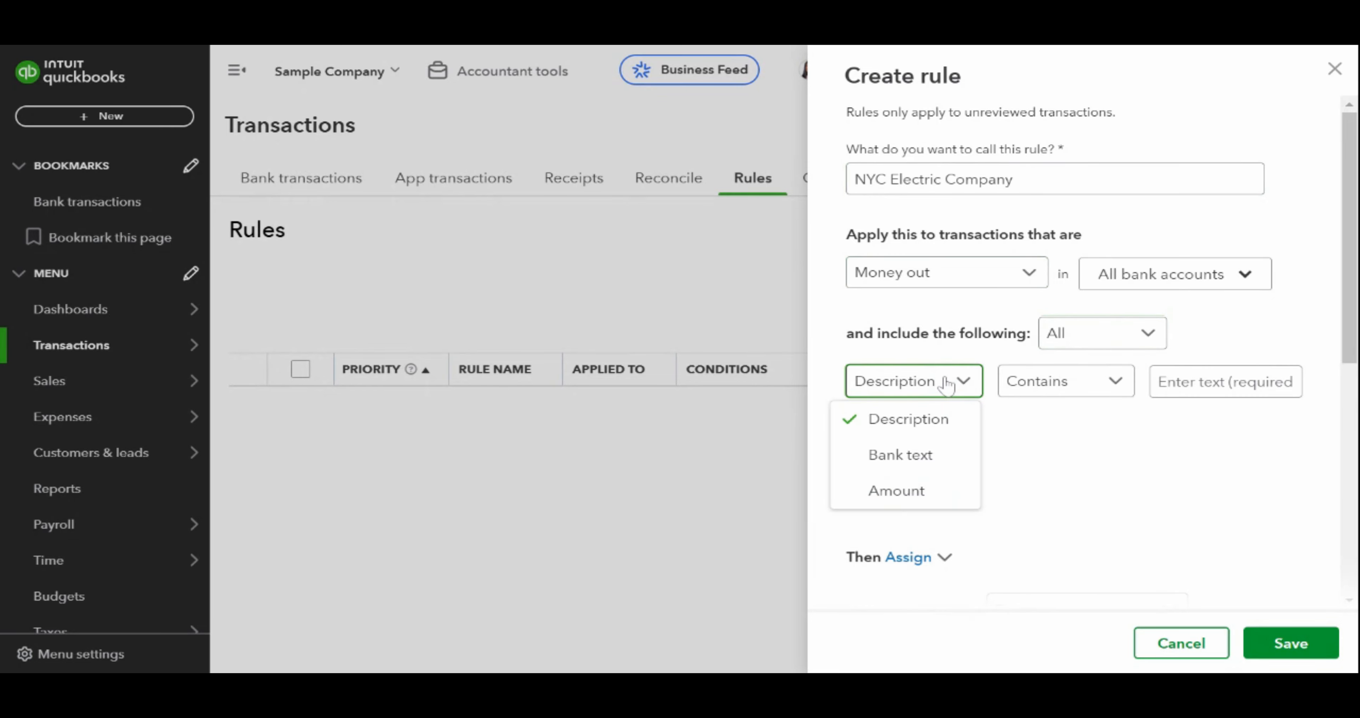
left_click(946, 381)
left_click(968, 284)
left_click(968, 284)
left_click(1106, 391)
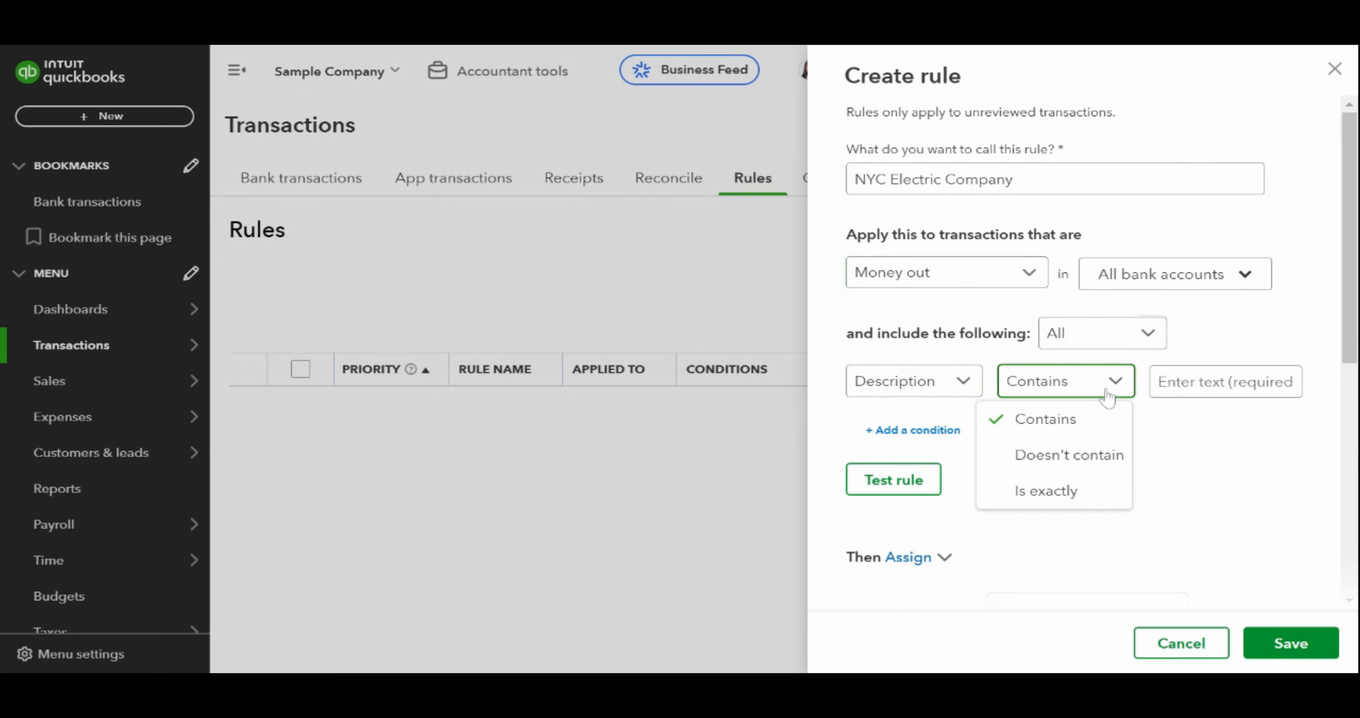
left_click(1108, 394)
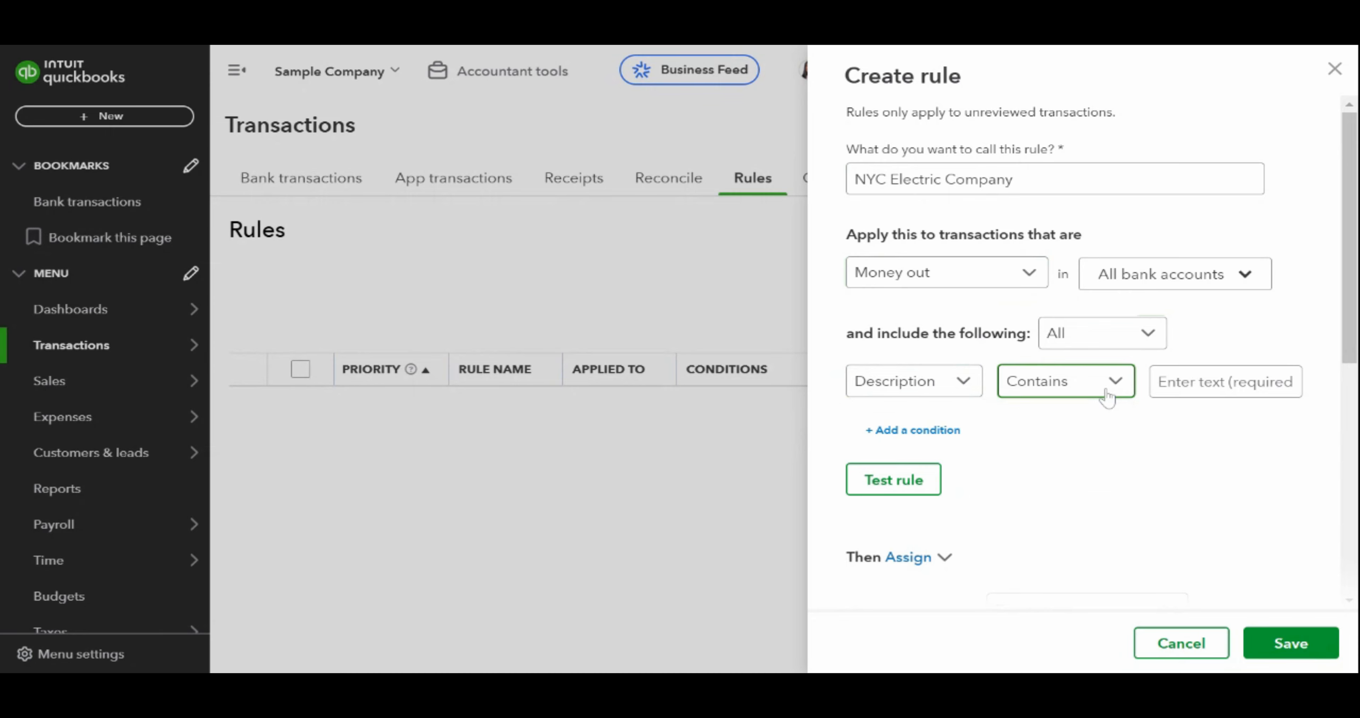
left_click(905, 432)
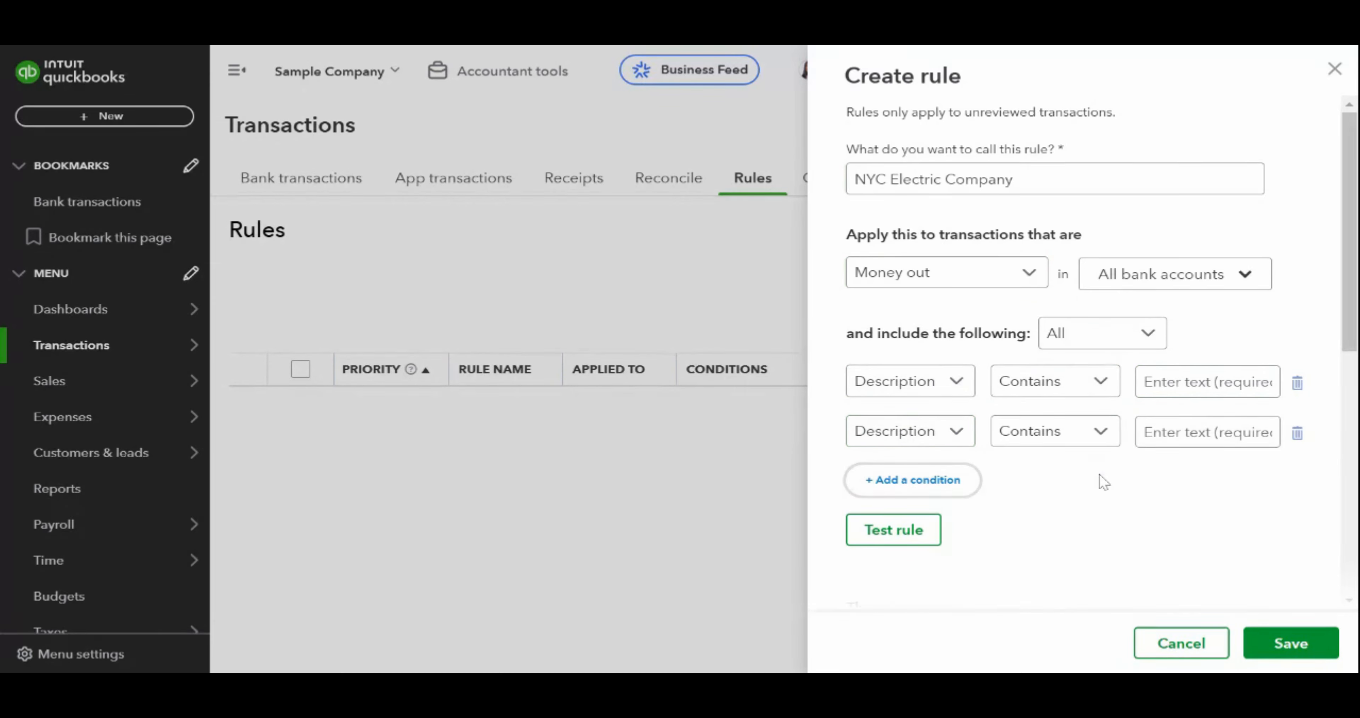
scroll(1104, 482, "down", 2)
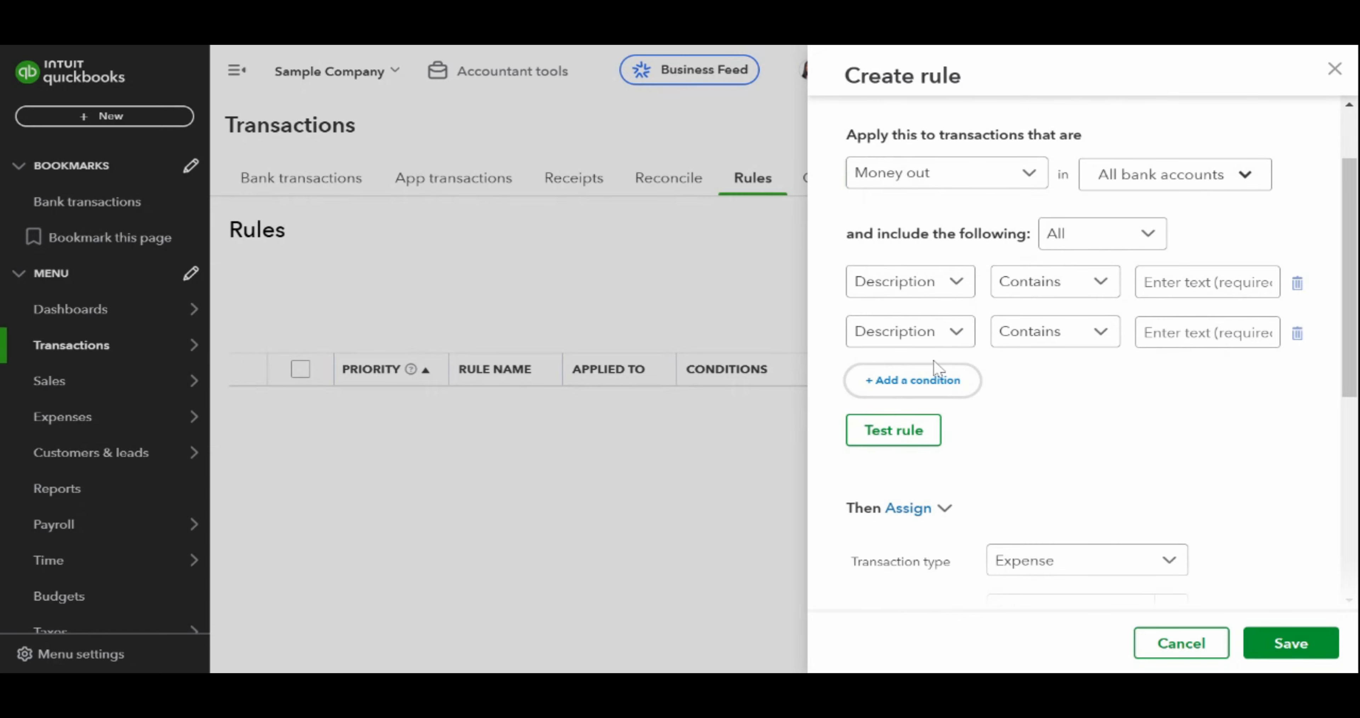
left_click(938, 384)
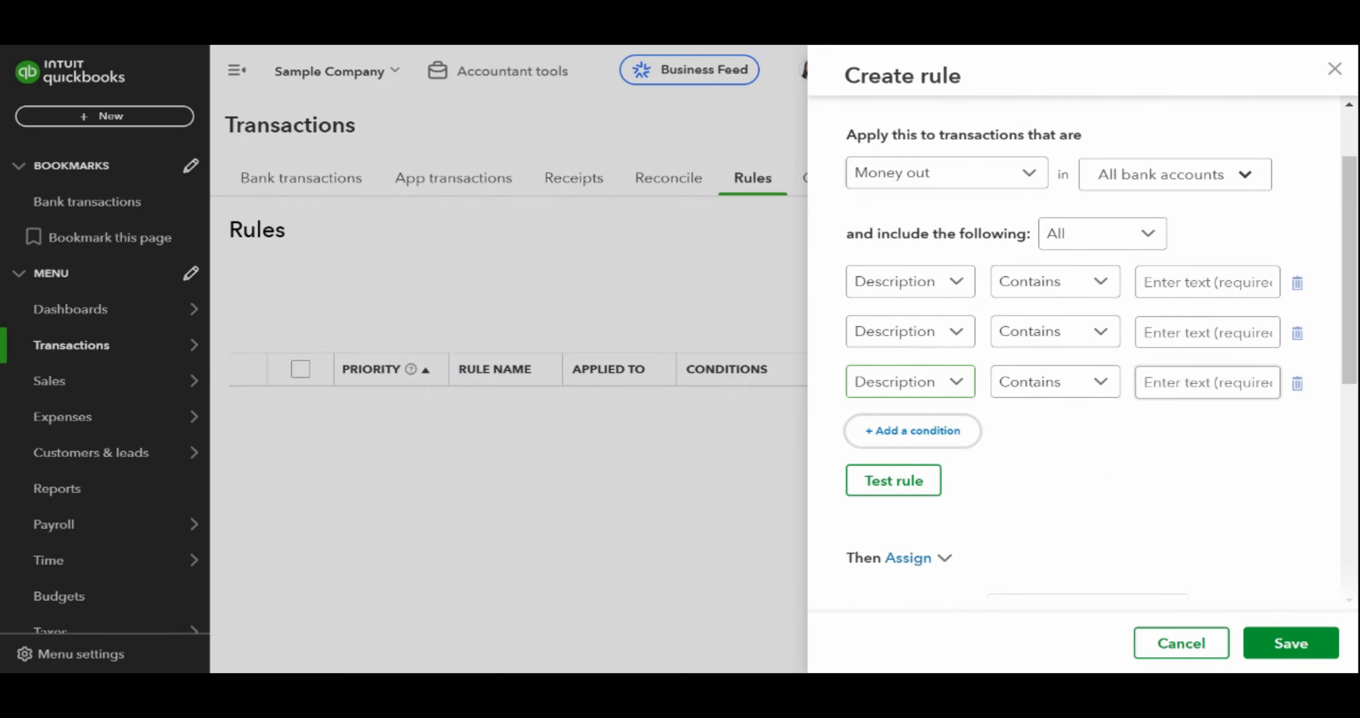
left_click(1297, 383)
left_click(1298, 333)
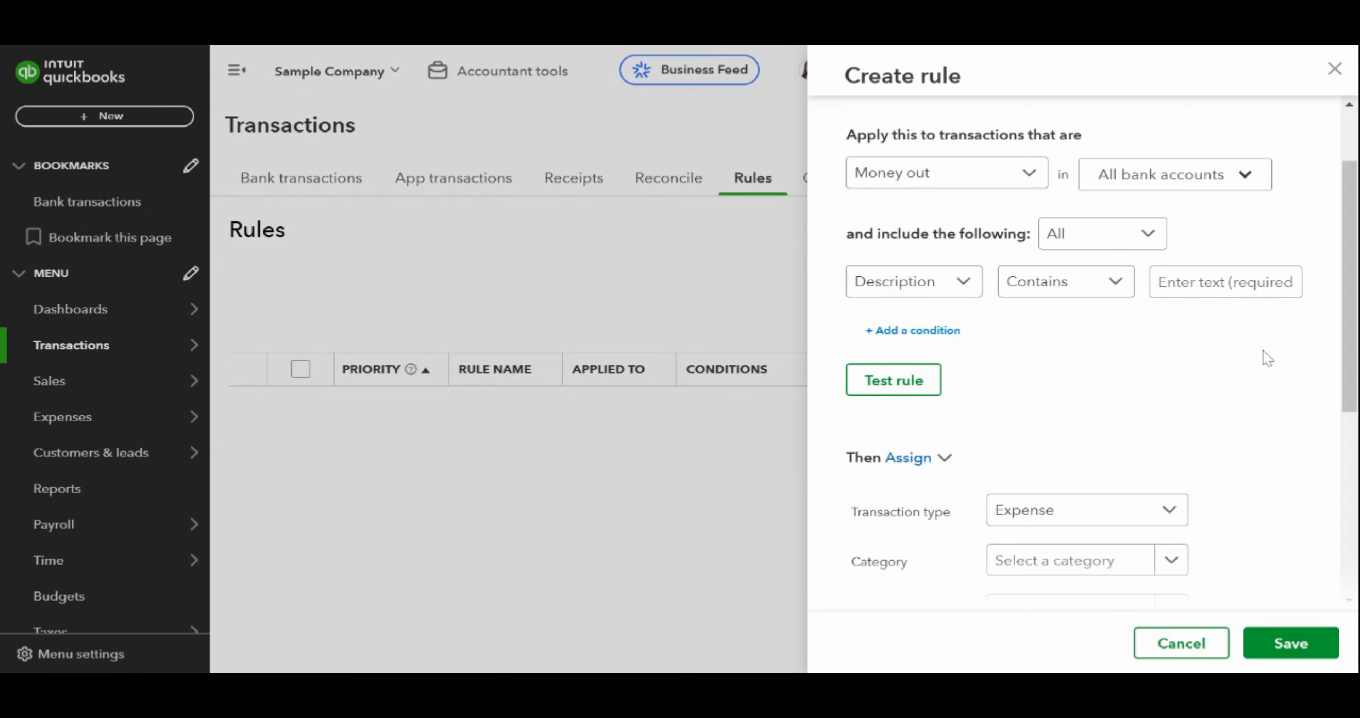
Review the rule's assignment fields and the available transaction types
scroll(1044, 401, "down", 2)
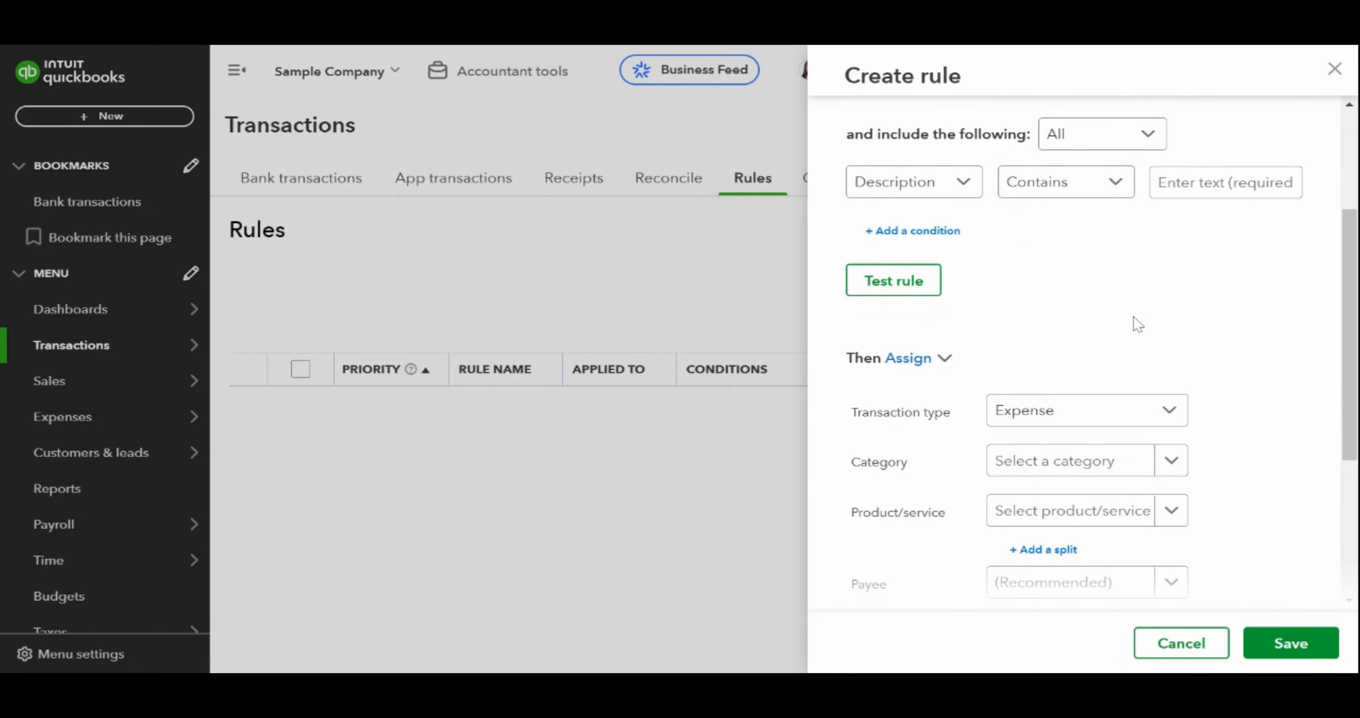
scroll(1141, 317, "down", 1)
scroll(1142, 317, "up", 5)
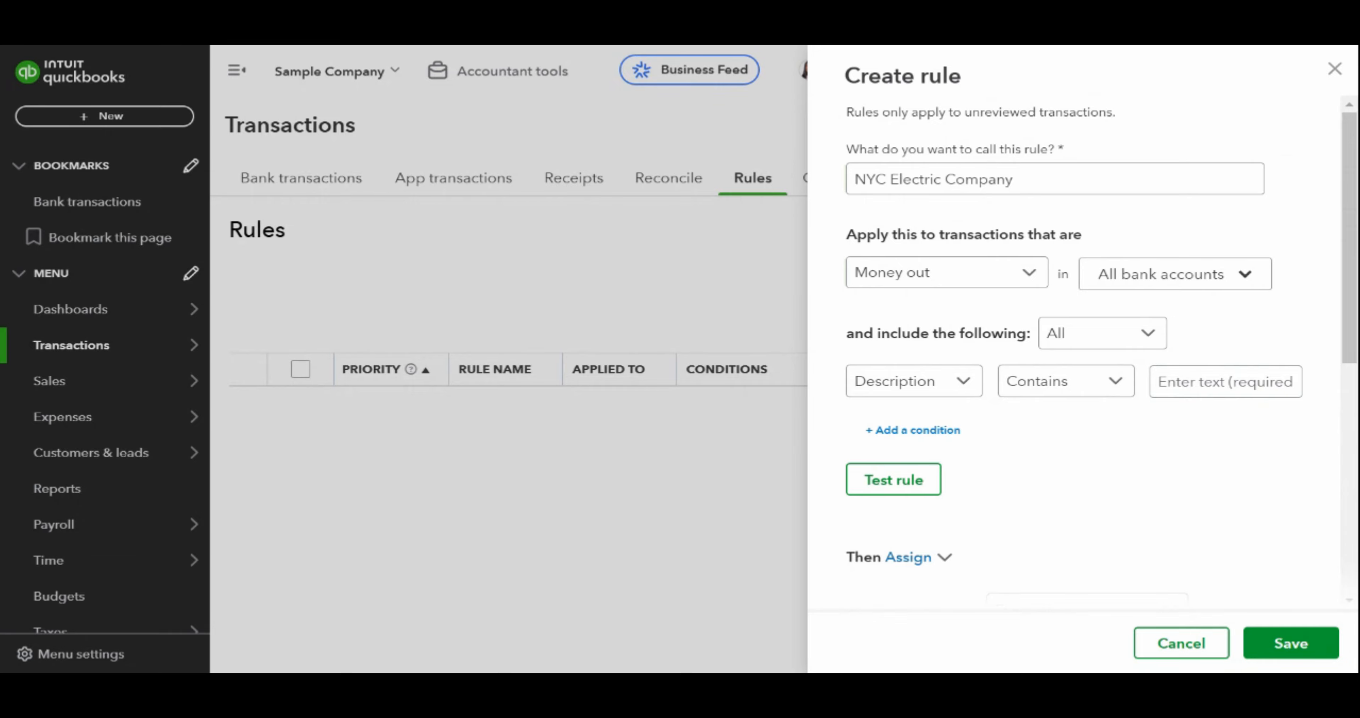
scroll(1156, 328, "down", 6)
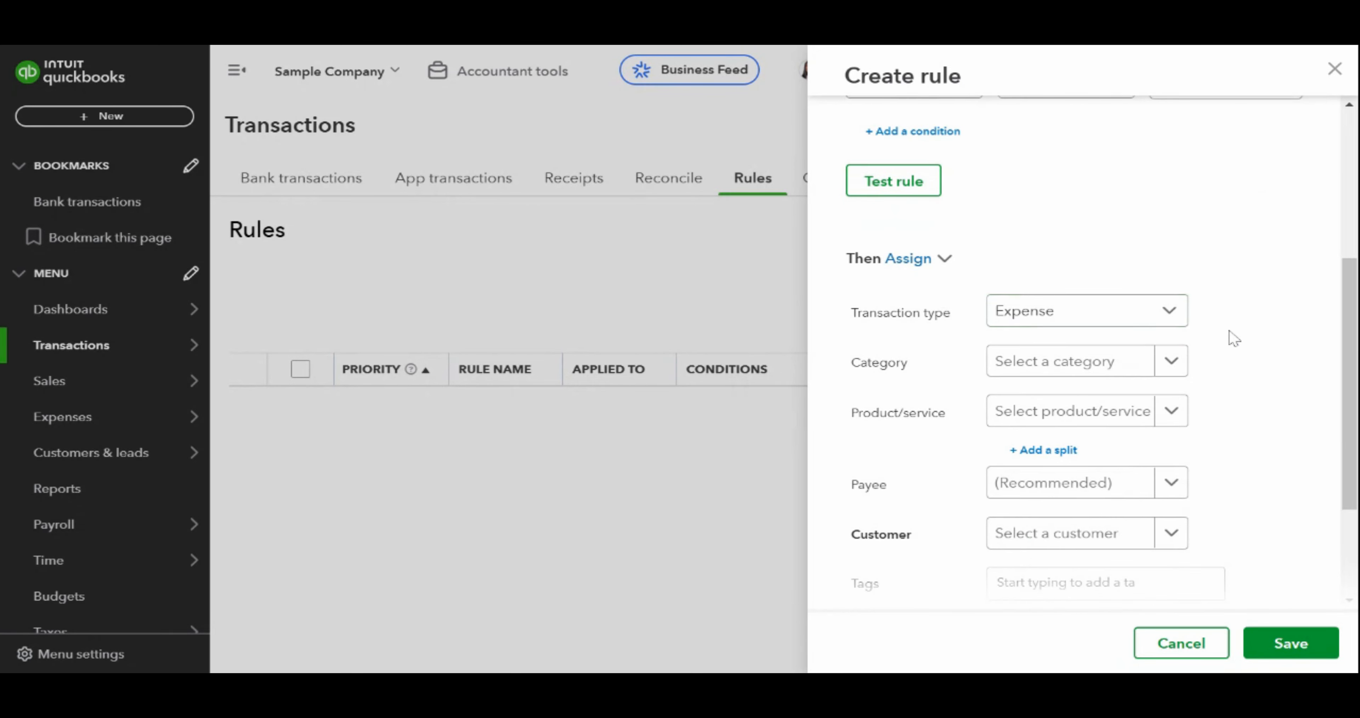
scroll(1276, 340, "down", 1)
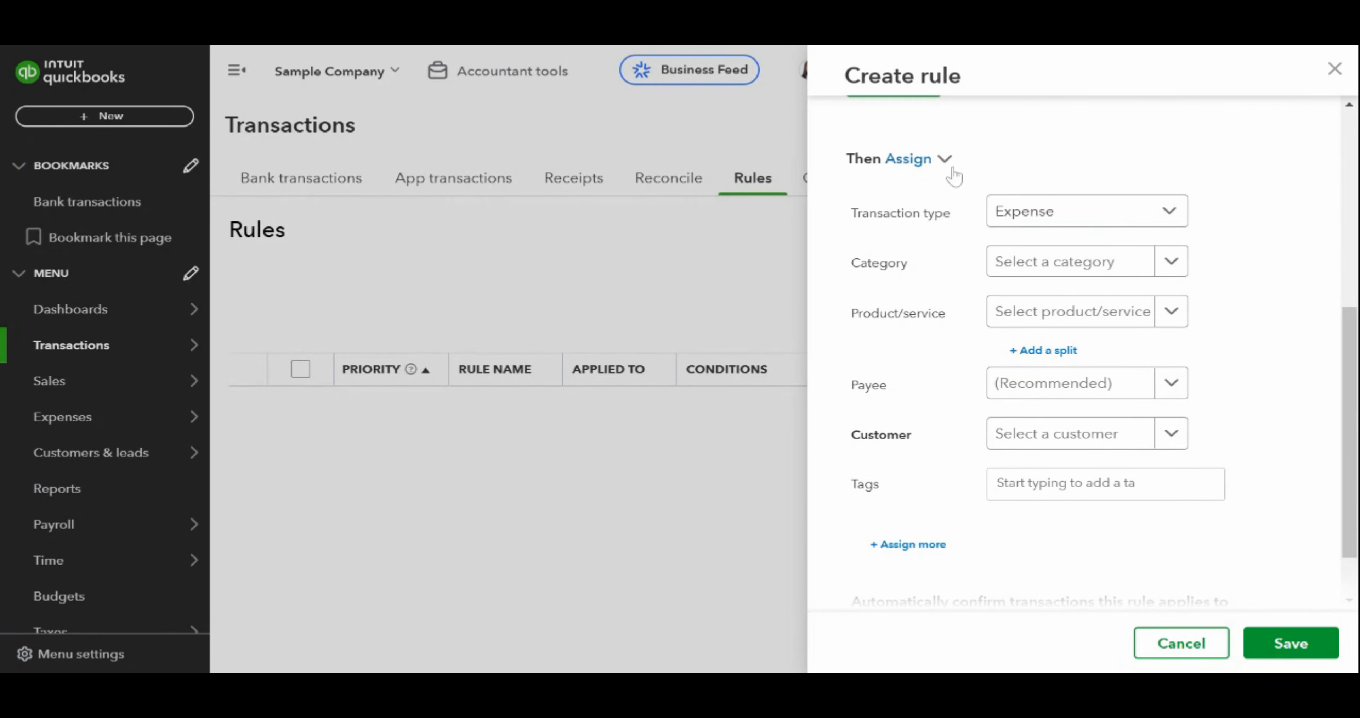
left_click(1073, 216)
left_click(1073, 216)
left_click(1073, 216)
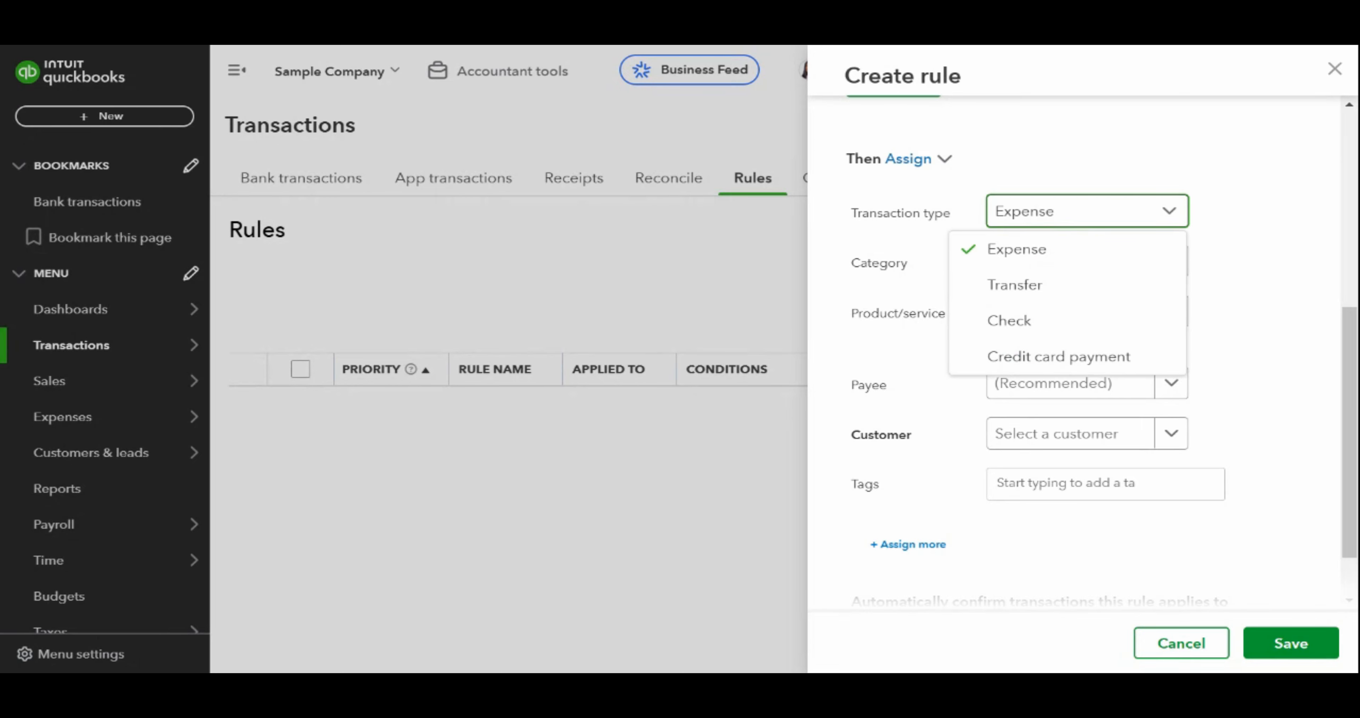
left_click(1069, 218)
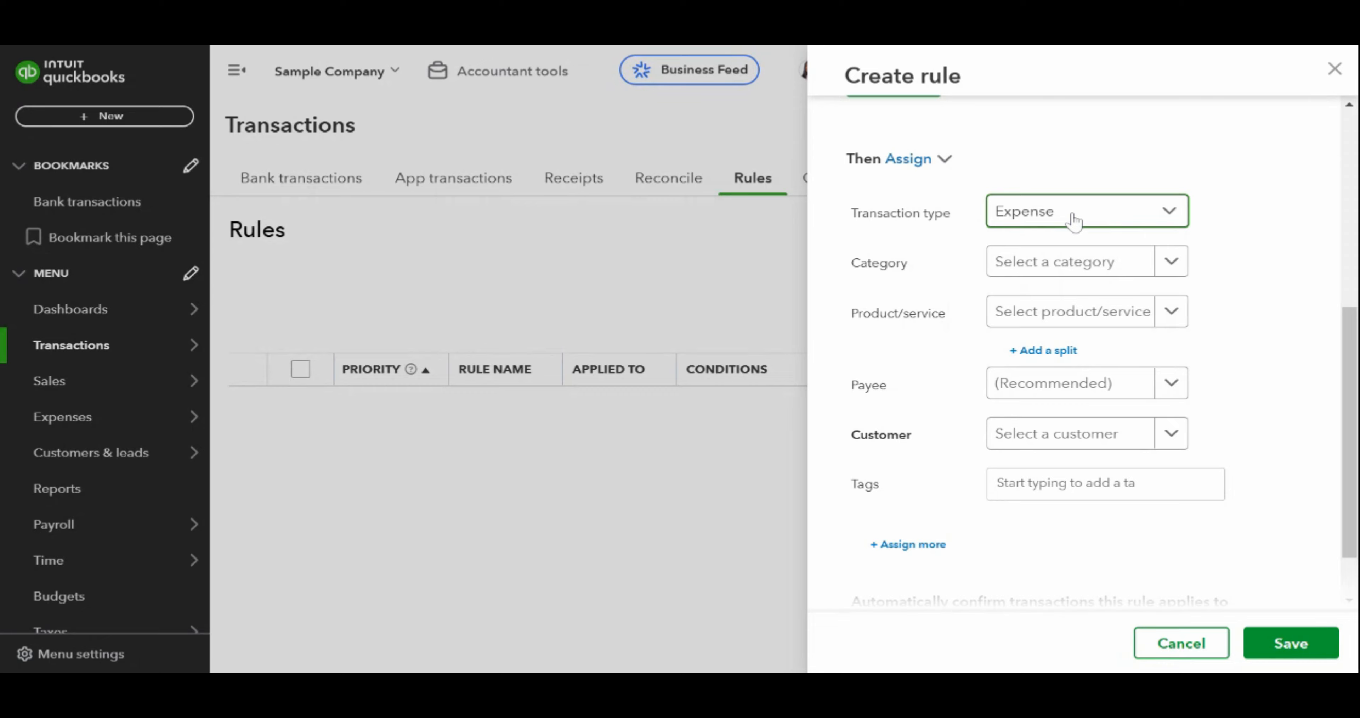
Assign the Gas and Electric sub-account of Utilities as the rule's category, leaving the product/service empty
left_click(1085, 264)
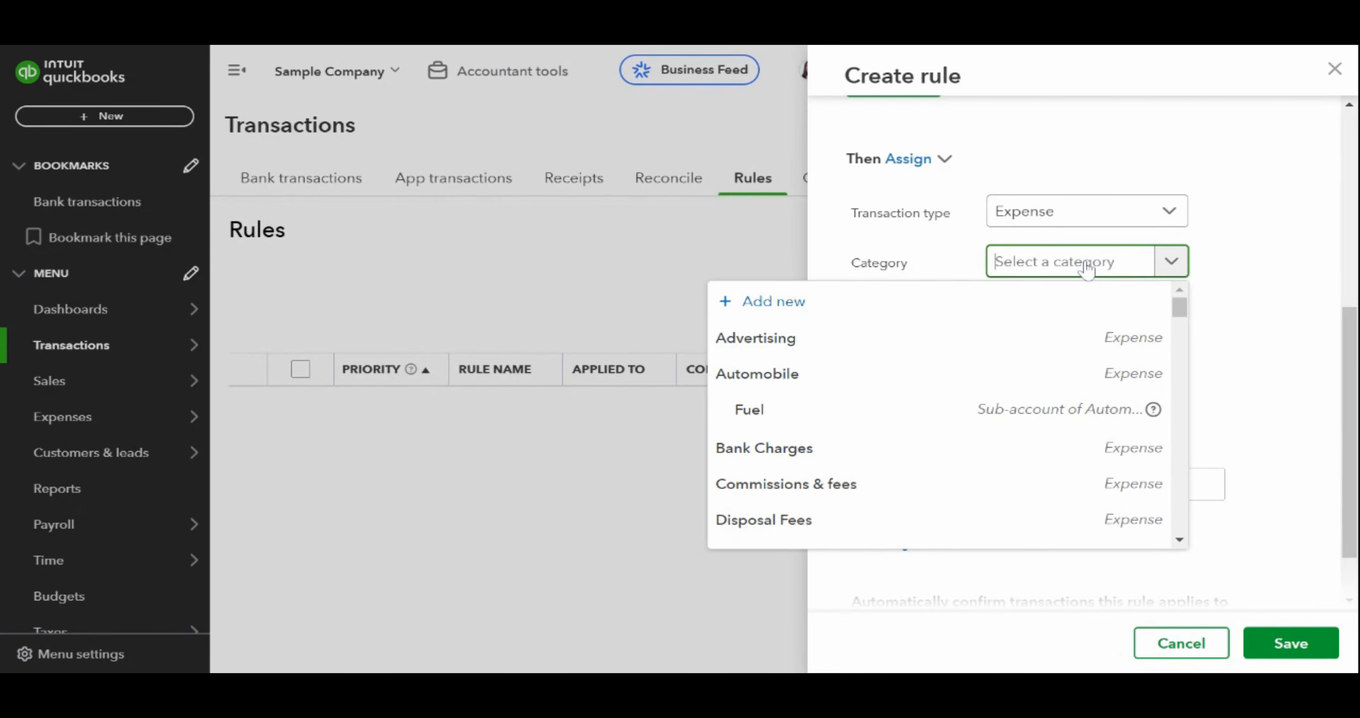
scroll(963, 385, "down", 4)
scroll(952, 396, "down", 6)
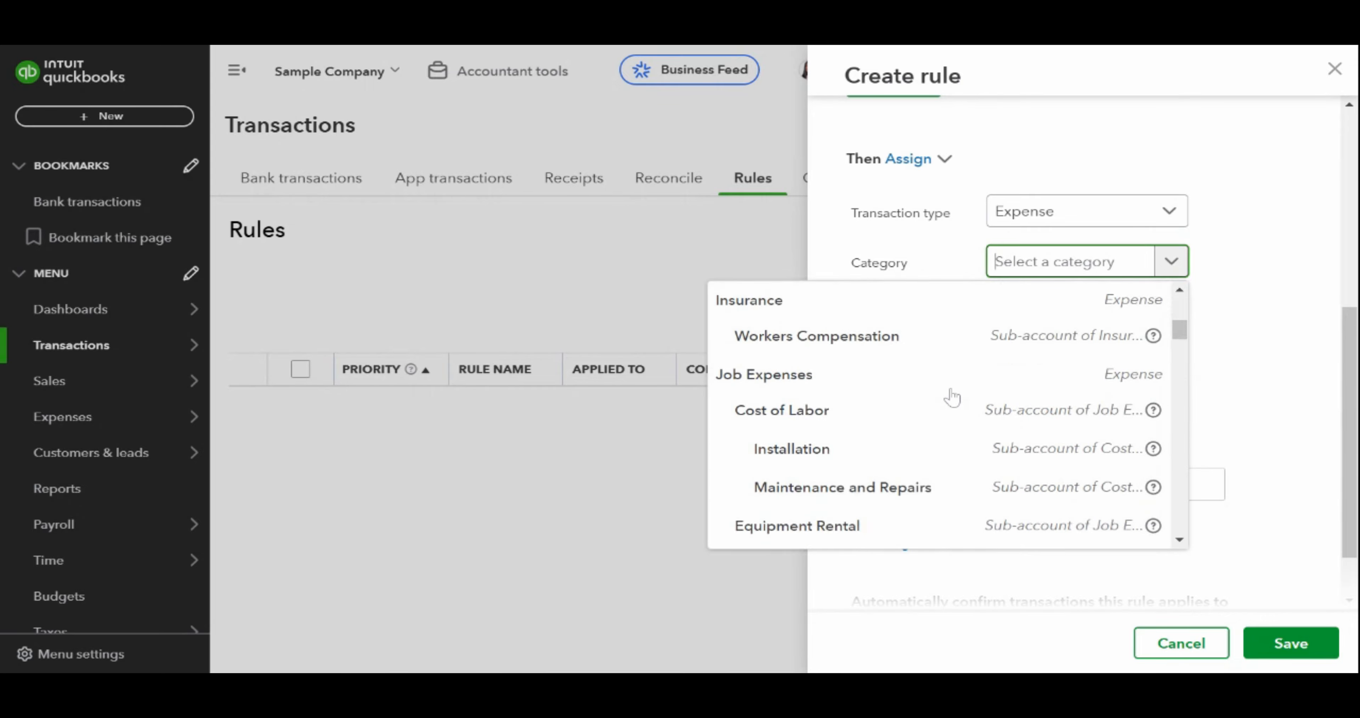
scroll(952, 397, "down", 10)
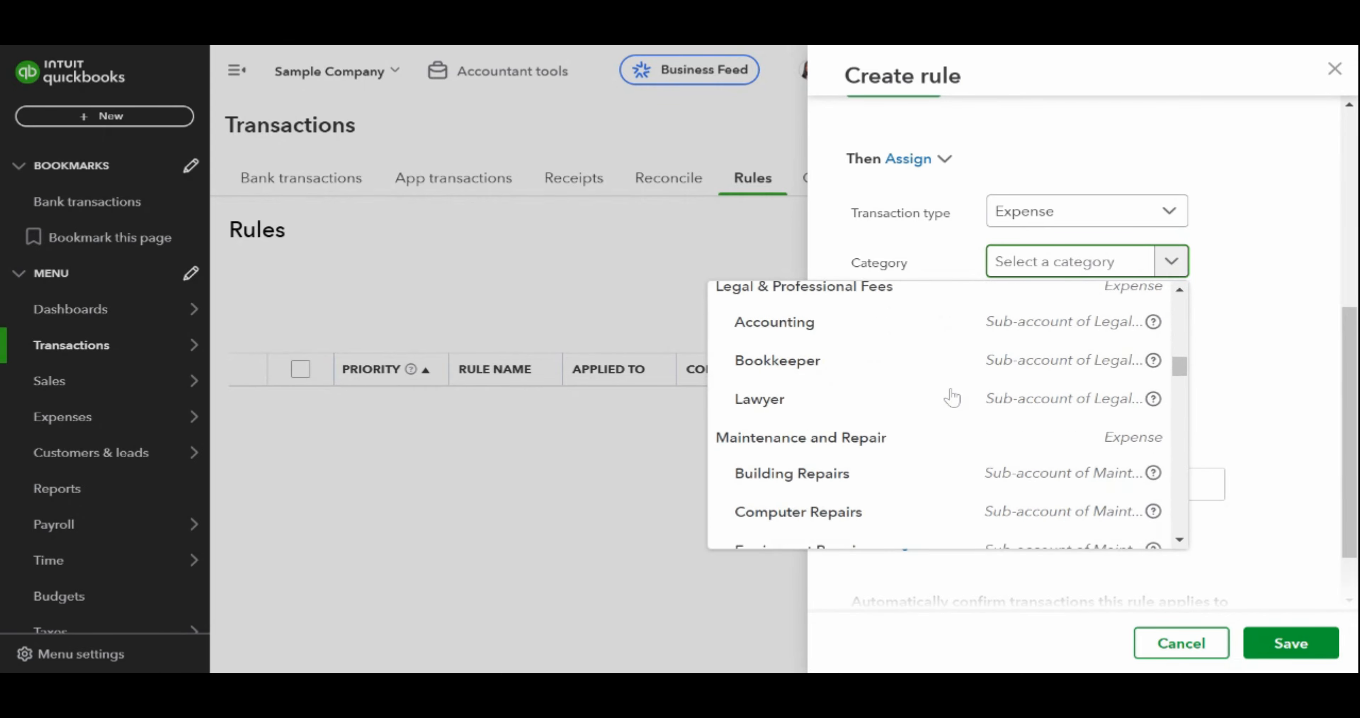
scroll(952, 397, "down", 6)
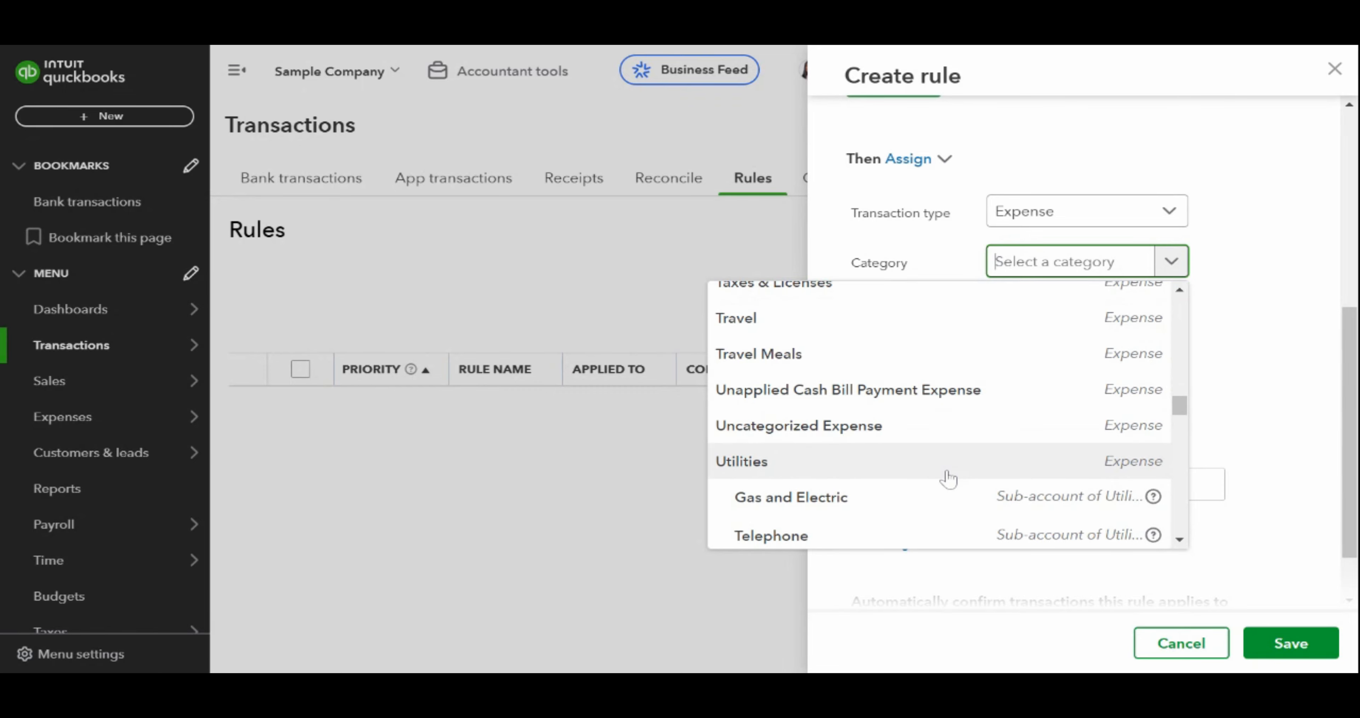
scroll(981, 397, "down", 2)
left_click(980, 397)
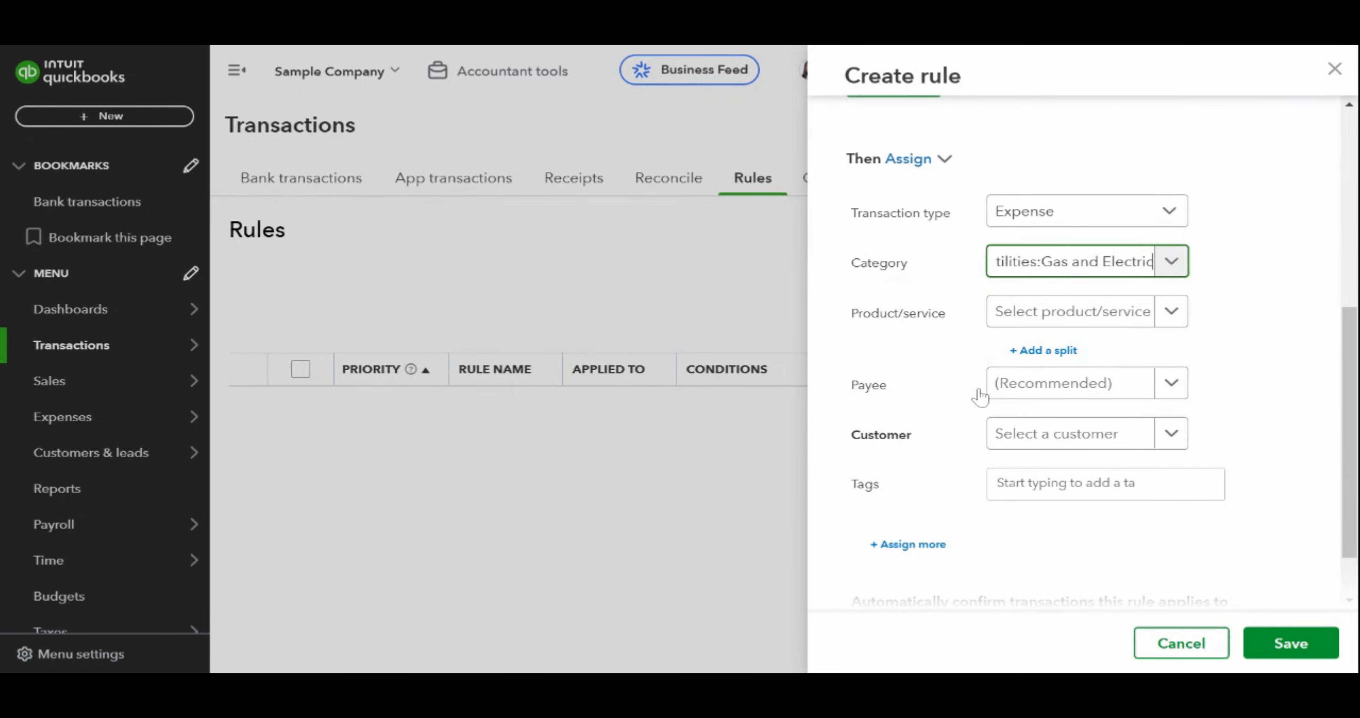
left_click(1103, 317)
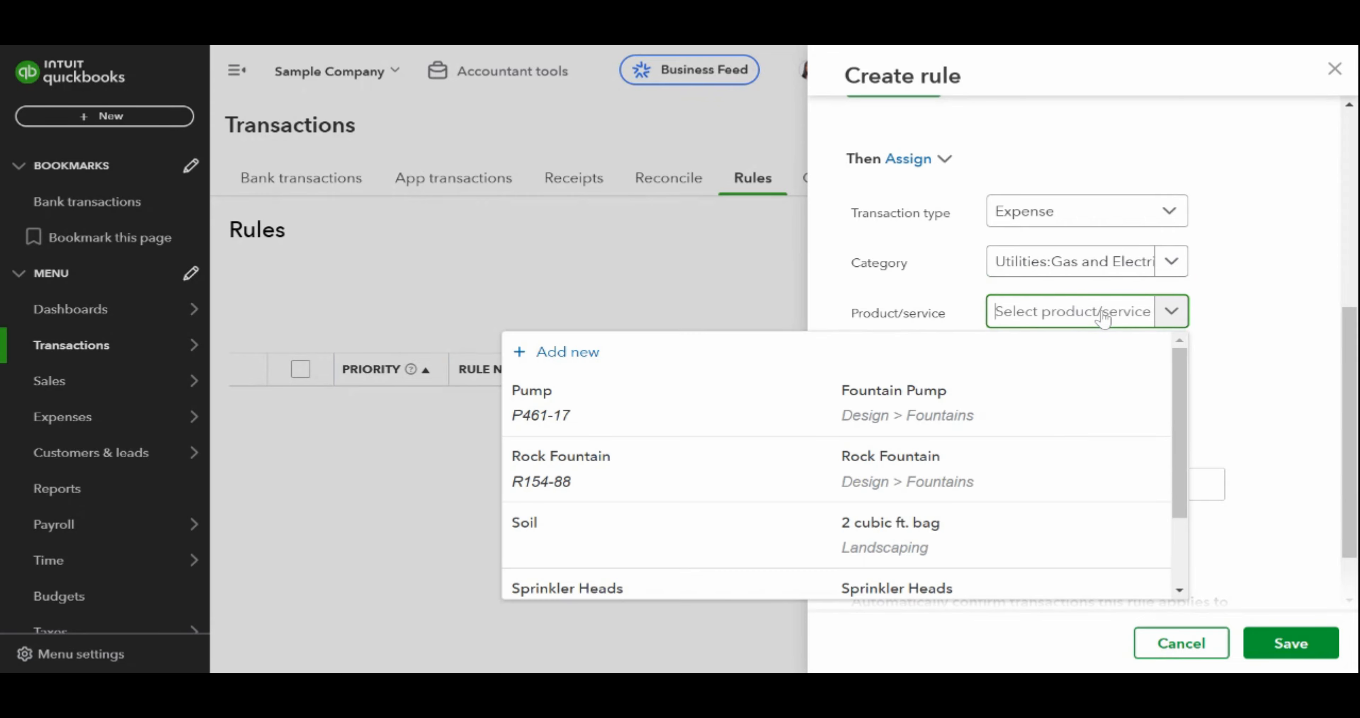
left_click(1103, 317)
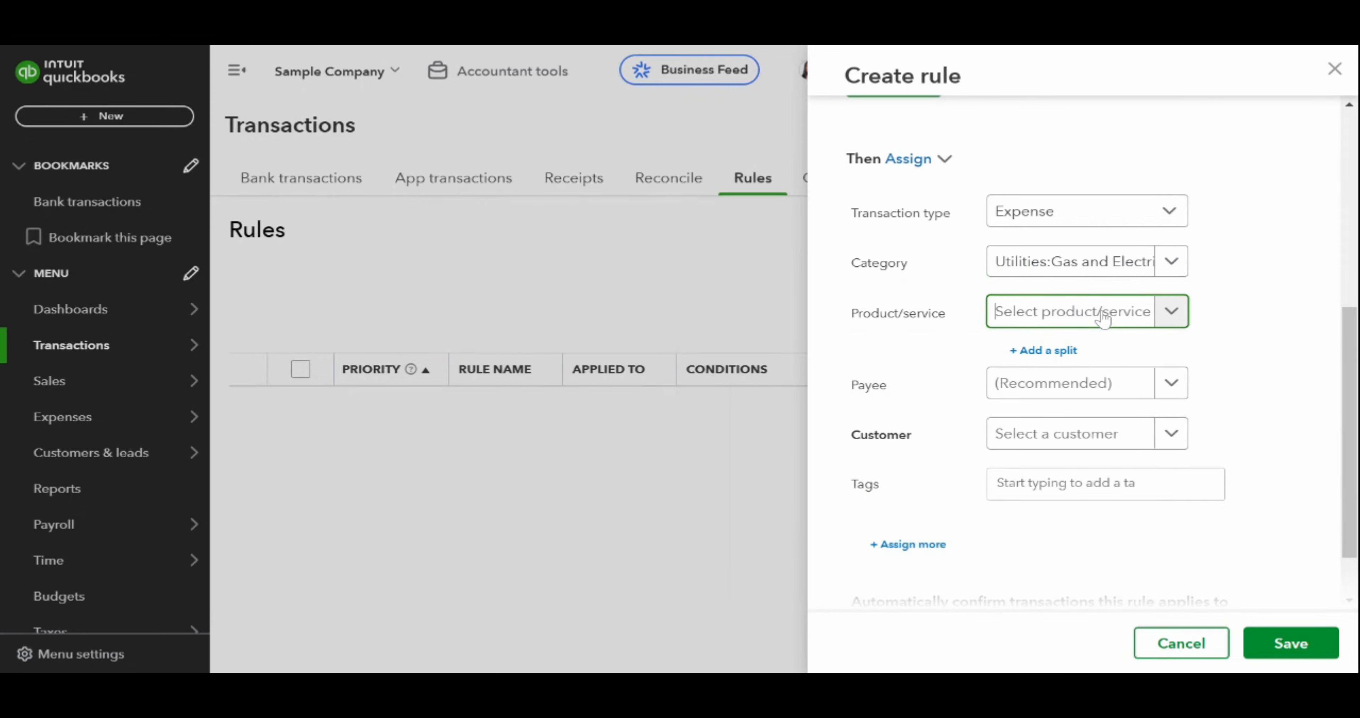
Create a new vendor with the display name "NYC Electric Co." and assign it as the rule's payee
scroll(1270, 340, "down", 2)
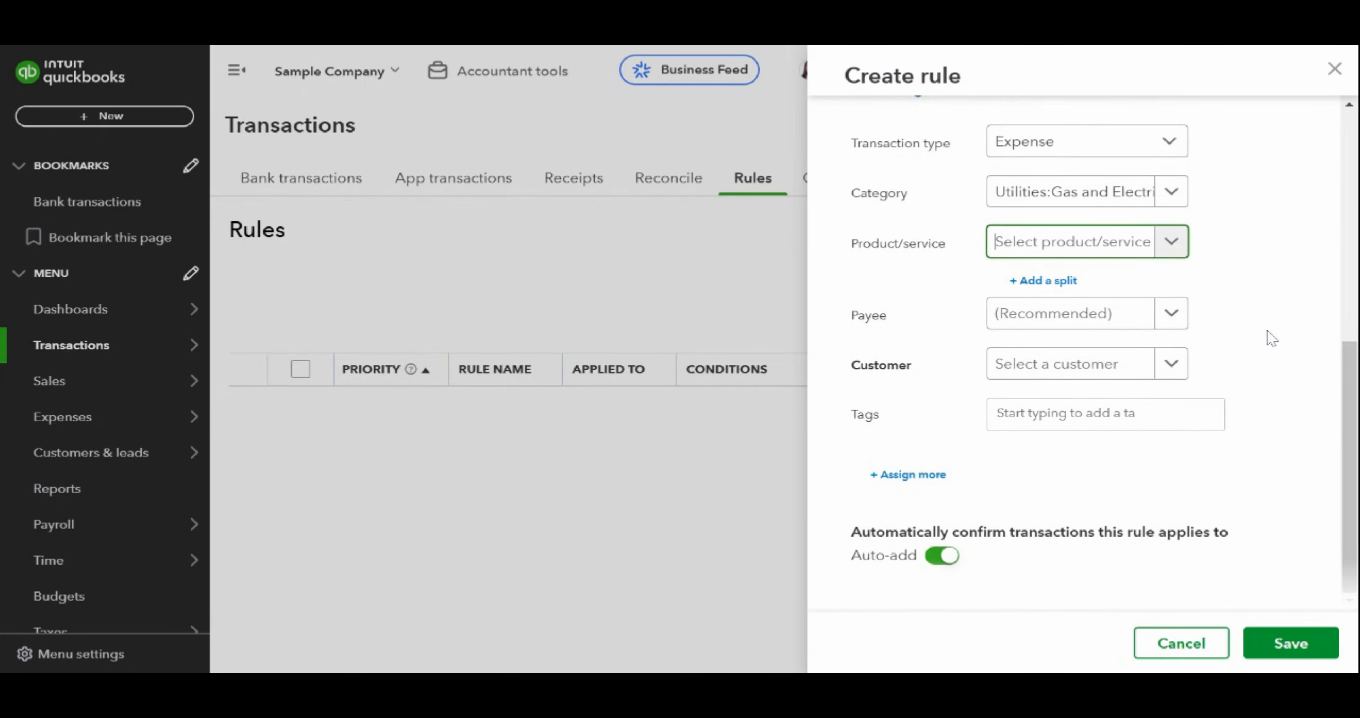
left_click(1106, 326)
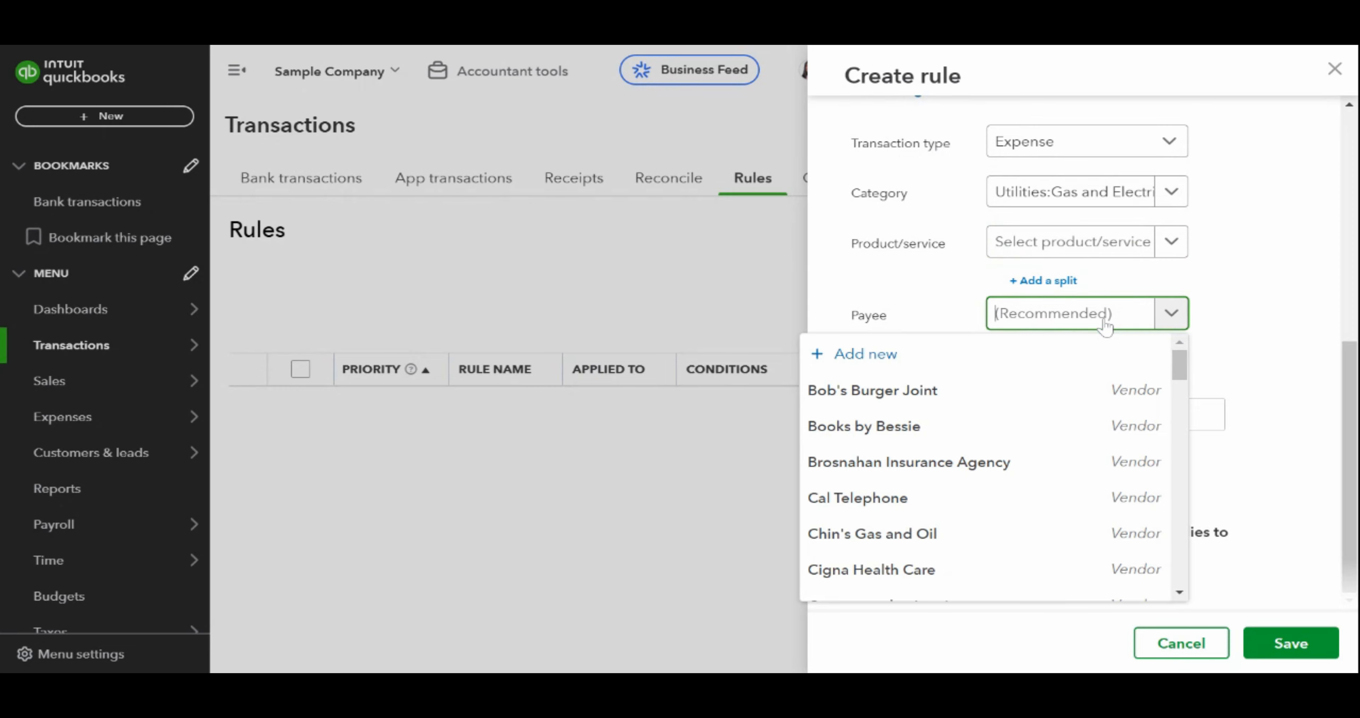
type("ny")
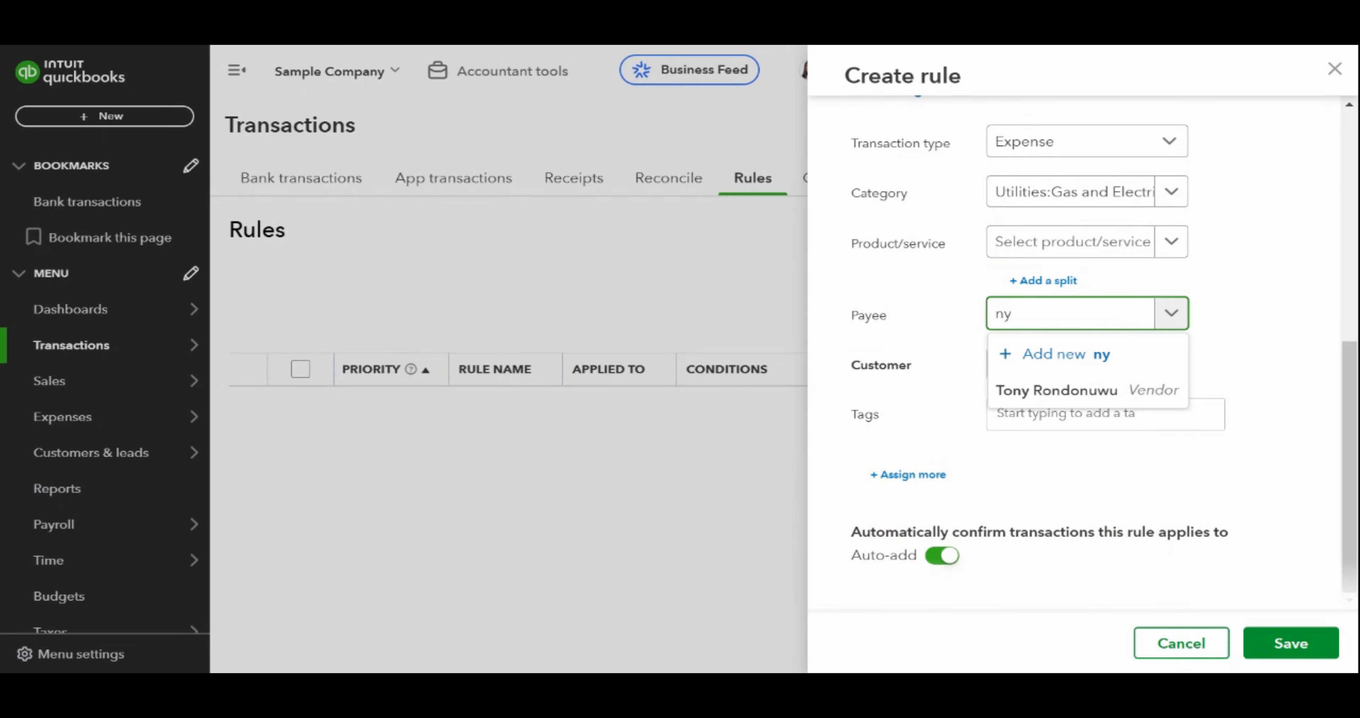
key("BackSpace")
key("BackSpace")
type("NYC")
left_click(1107, 354)
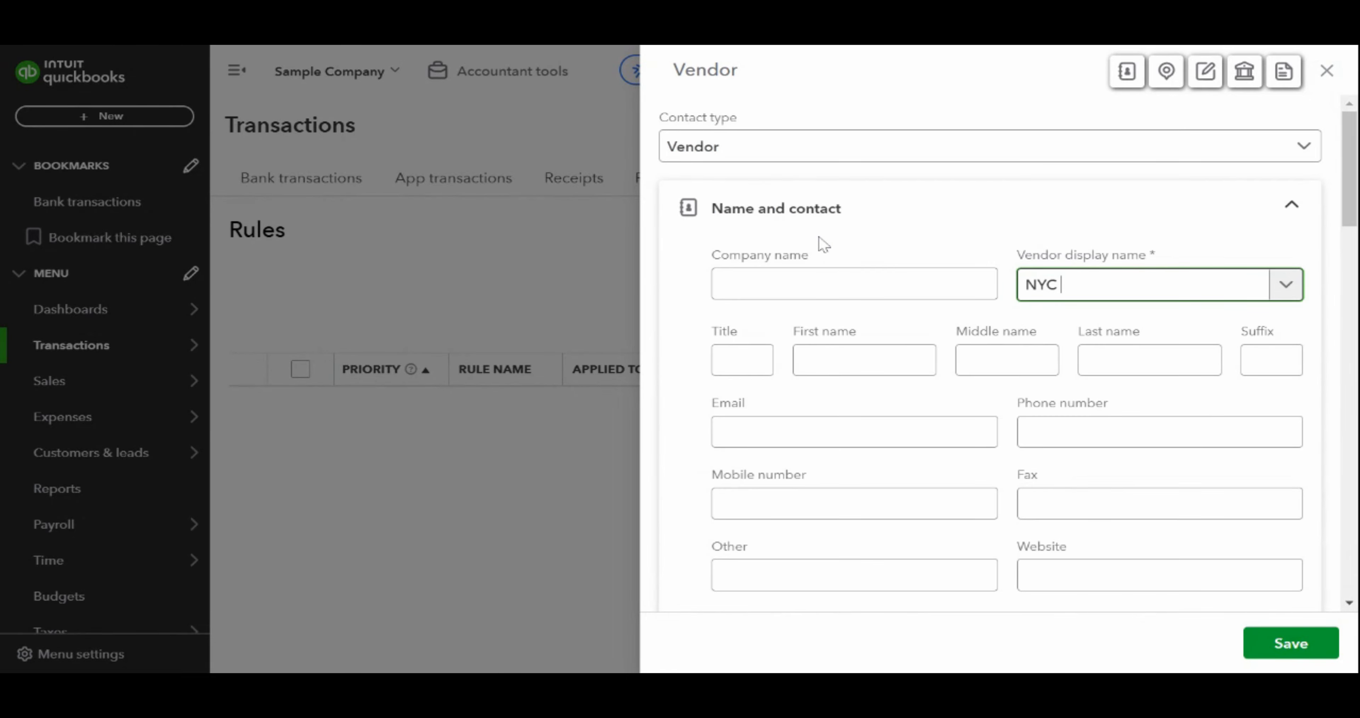
left_click(1151, 295)
type("Electric Co.")
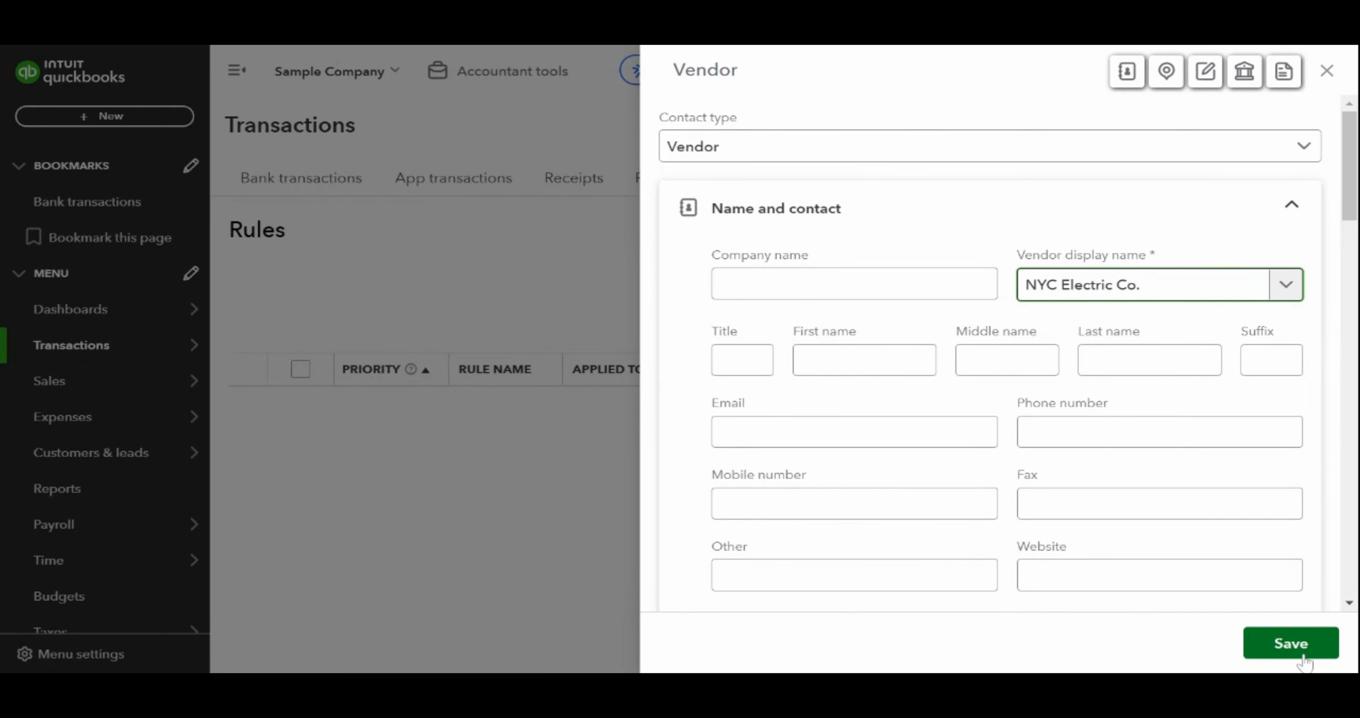
left_click(1292, 643)
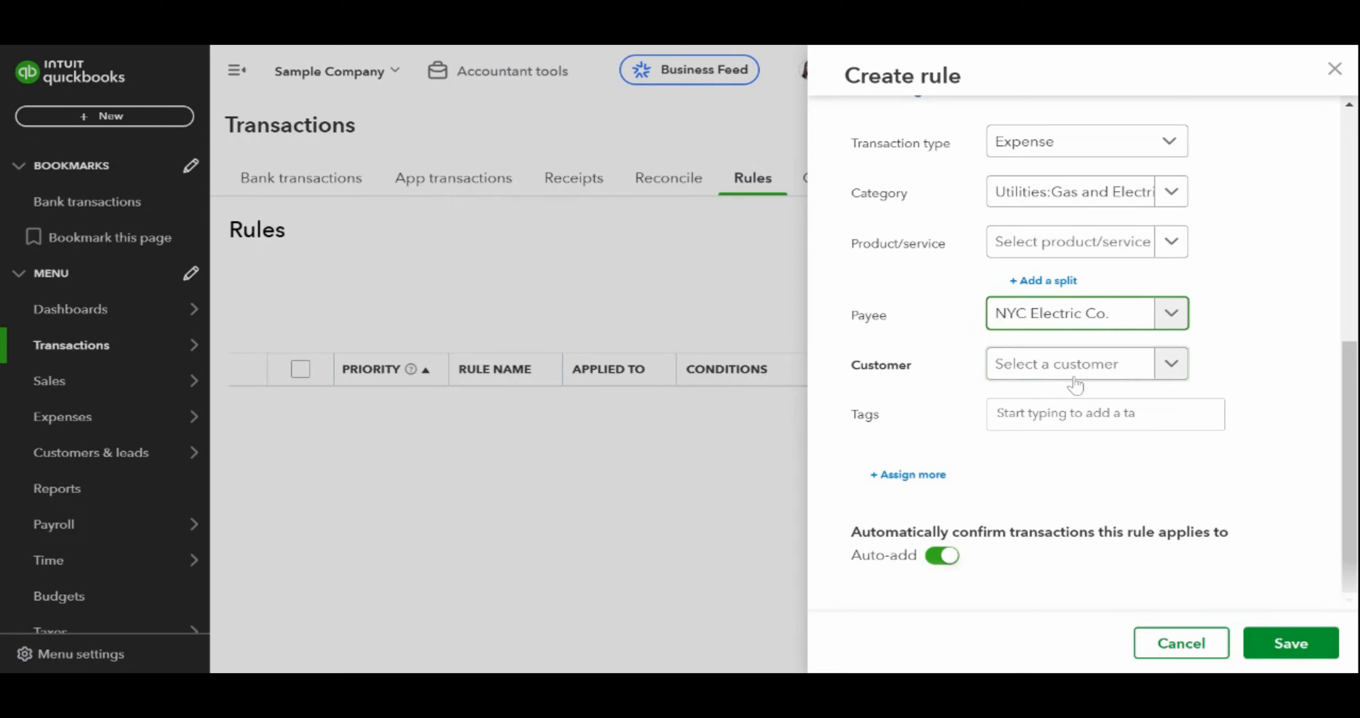
Save the rule with the condition Bank text contains "NYC Electric co" and return to the home dashboard
left_click(1088, 418)
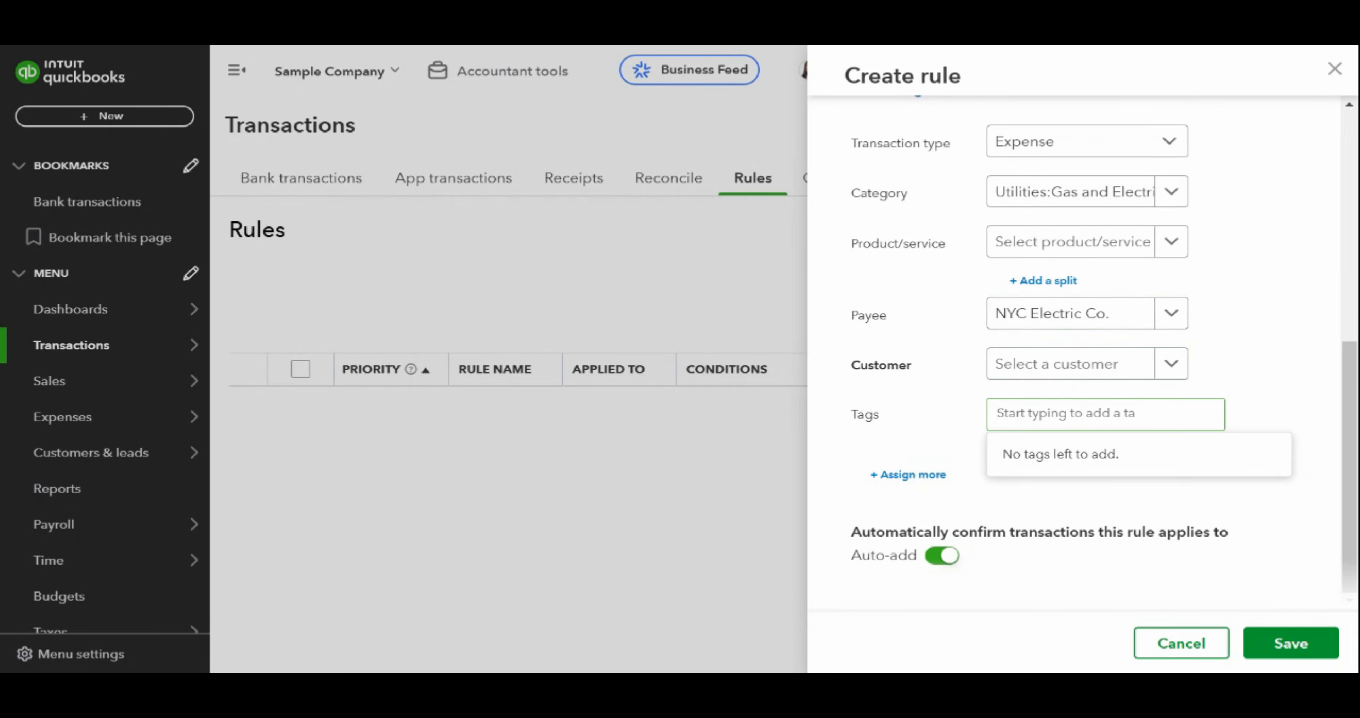
left_click(1318, 394)
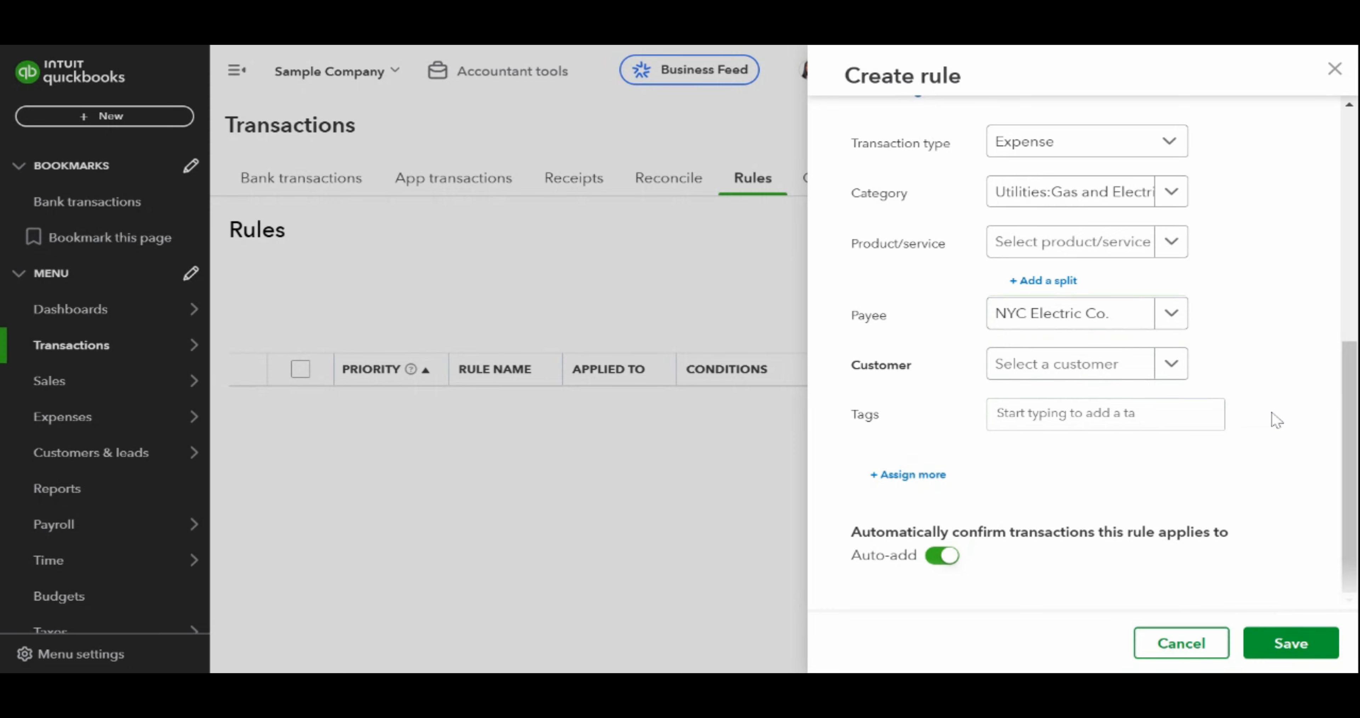
left_click(943, 557)
scroll(1251, 455, "up", 10)
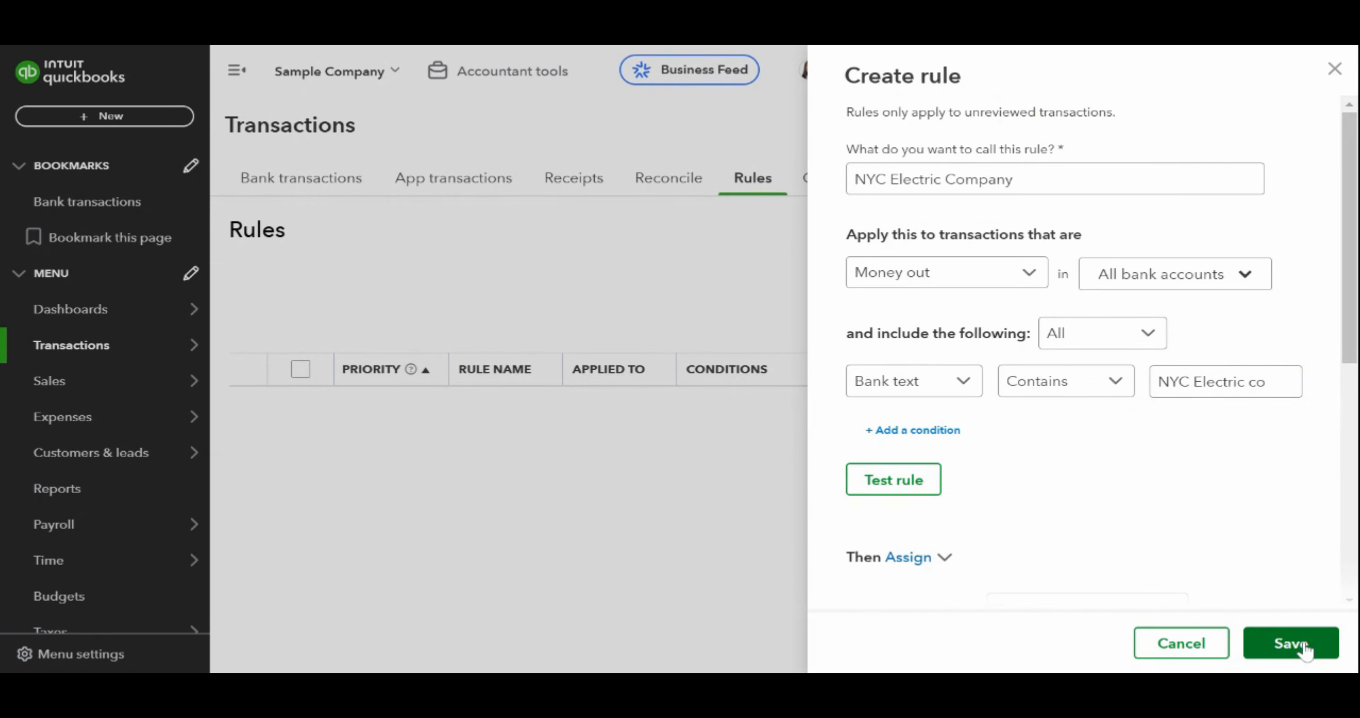
left_click(1291, 643)
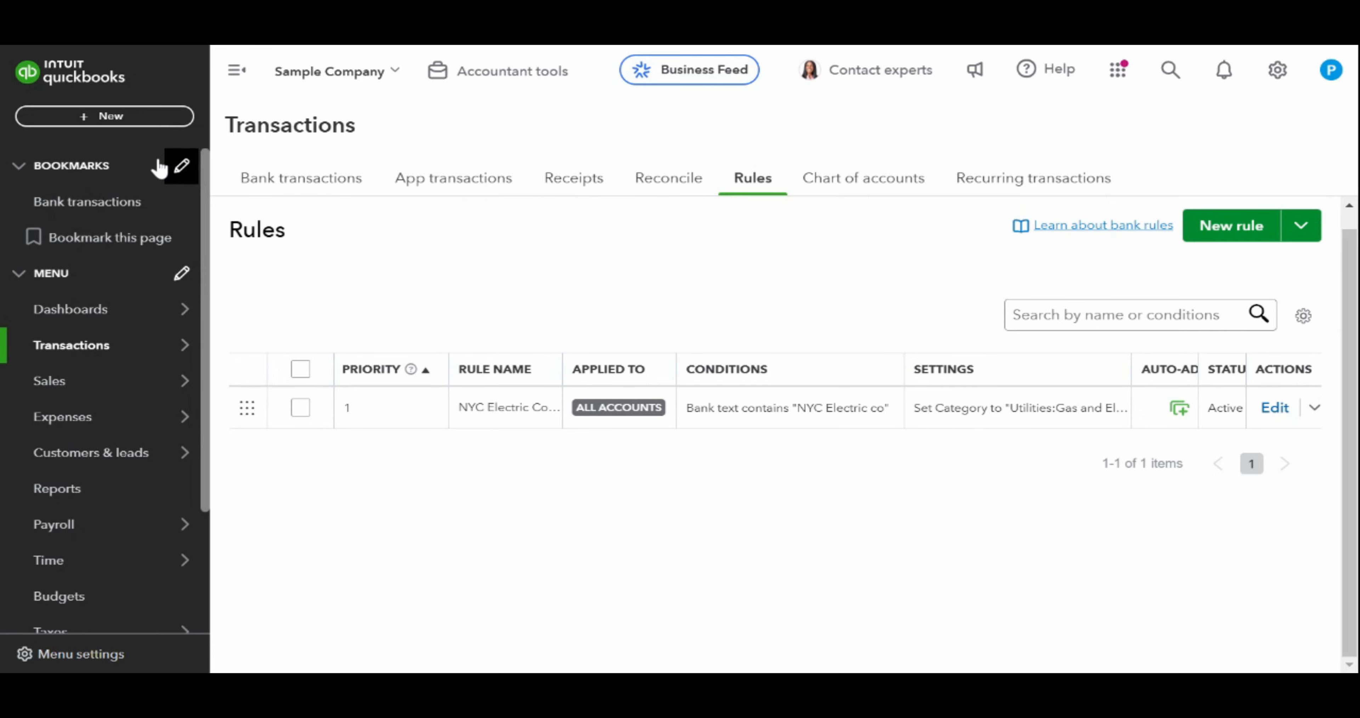
left_click(111, 311)
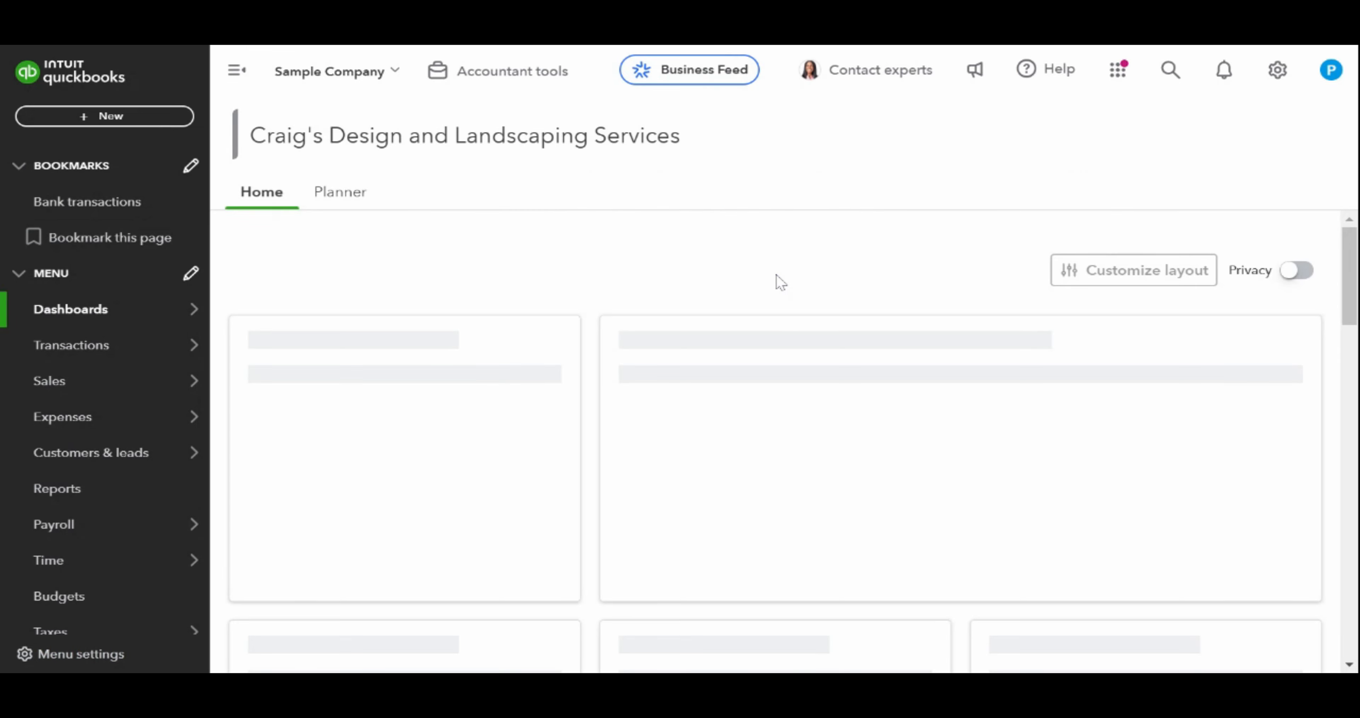